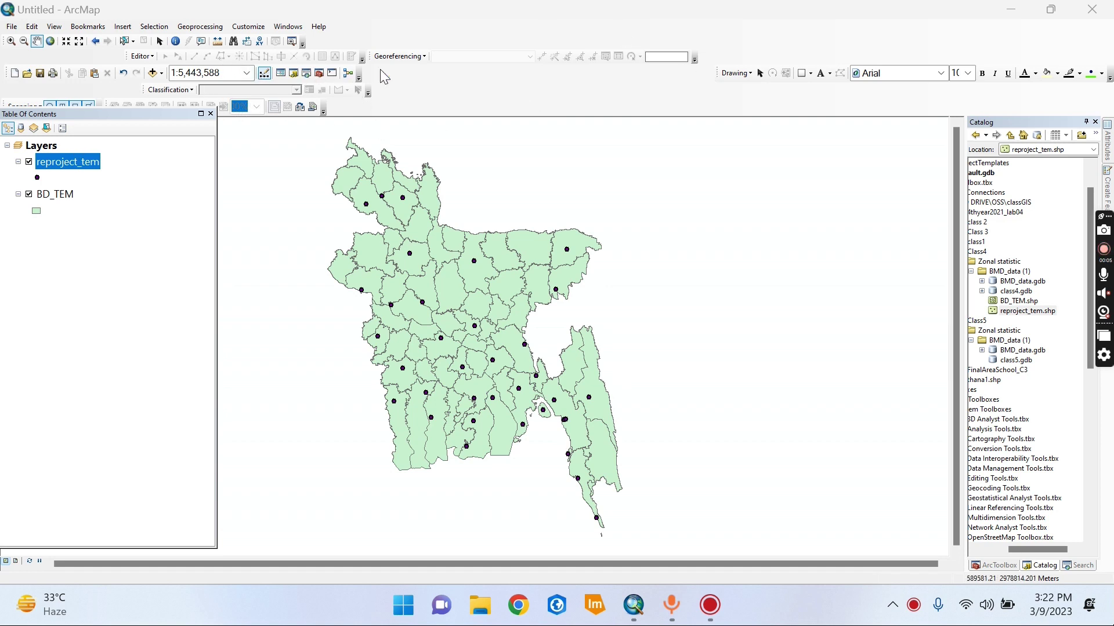
Display the Geostatistical Analyst toolbar docked beside the Classification toolbar and start the Geostatistical Wizard.
left_click(440, 82)
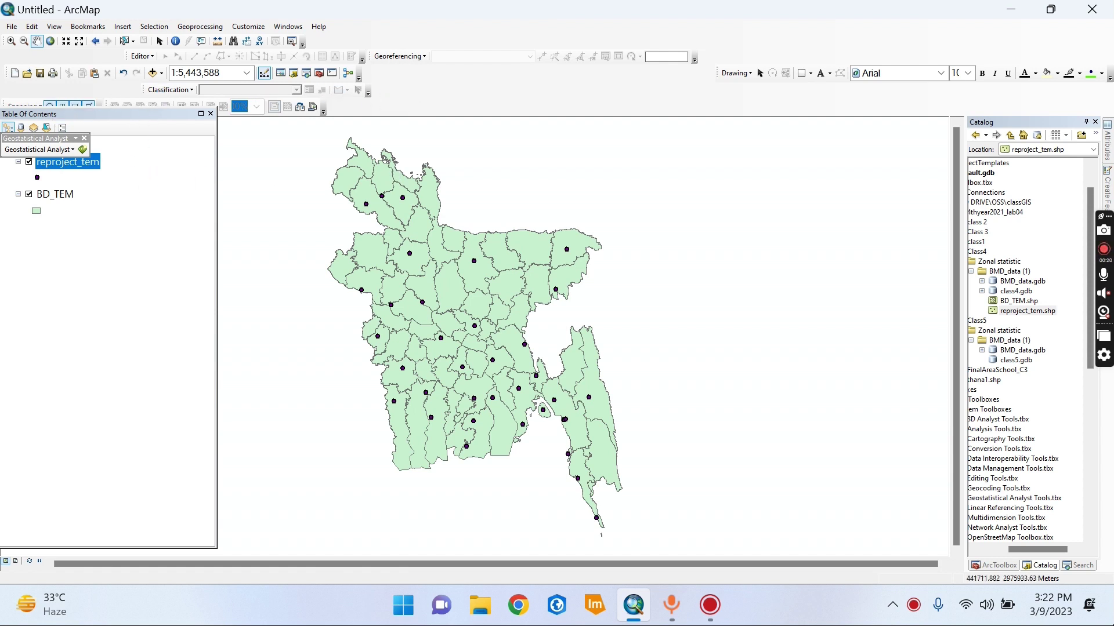
left_click_drag(53, 138, 415, 90)
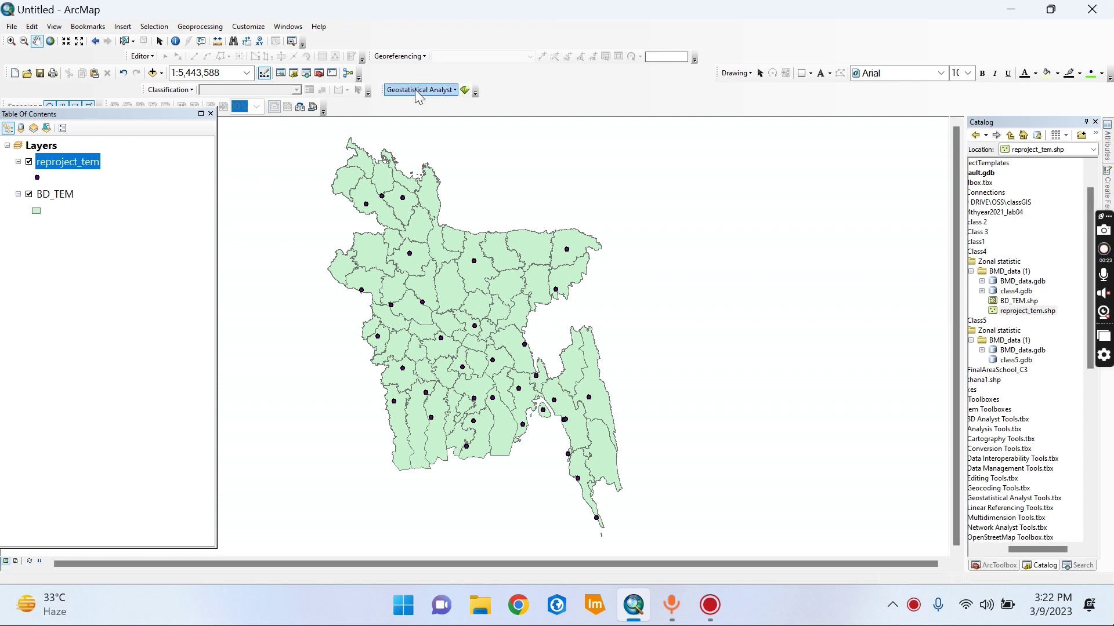
left_click(446, 90)
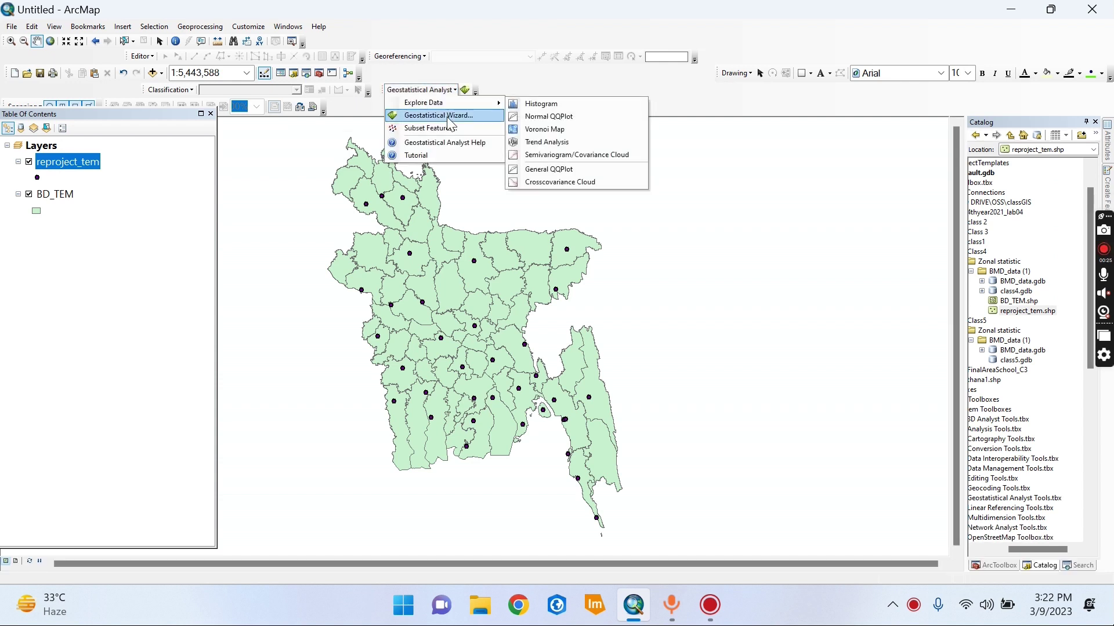
left_click(447, 116)
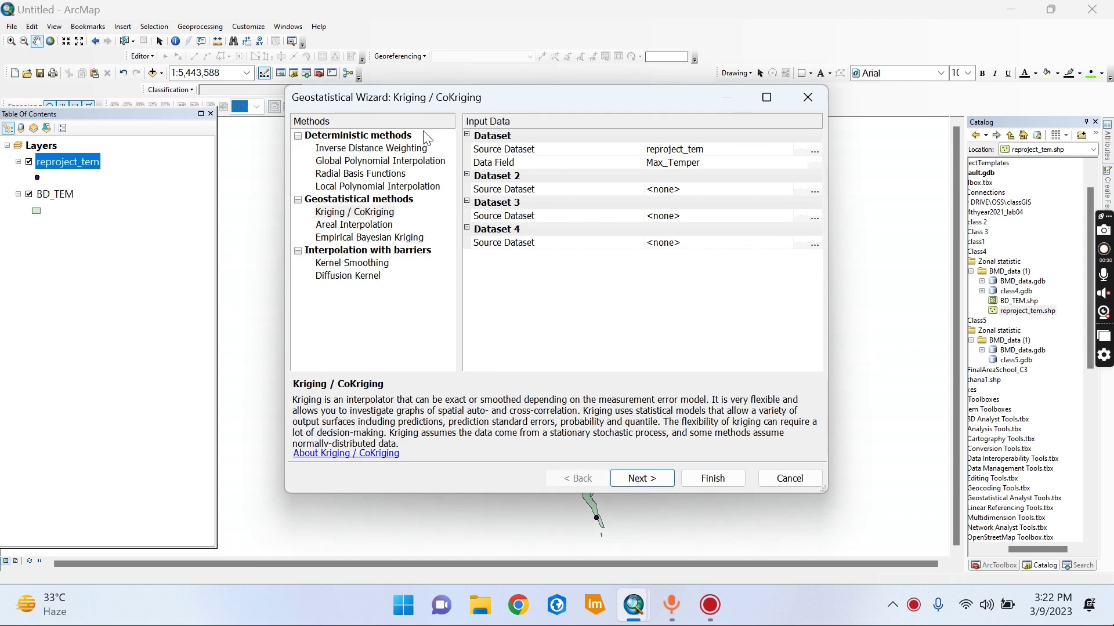
Choose the Kriging / CoKriging method with reproject_tem as source dataset and Max_Temper as data field, and proceed to the kriging type settings.
left_click(376, 212)
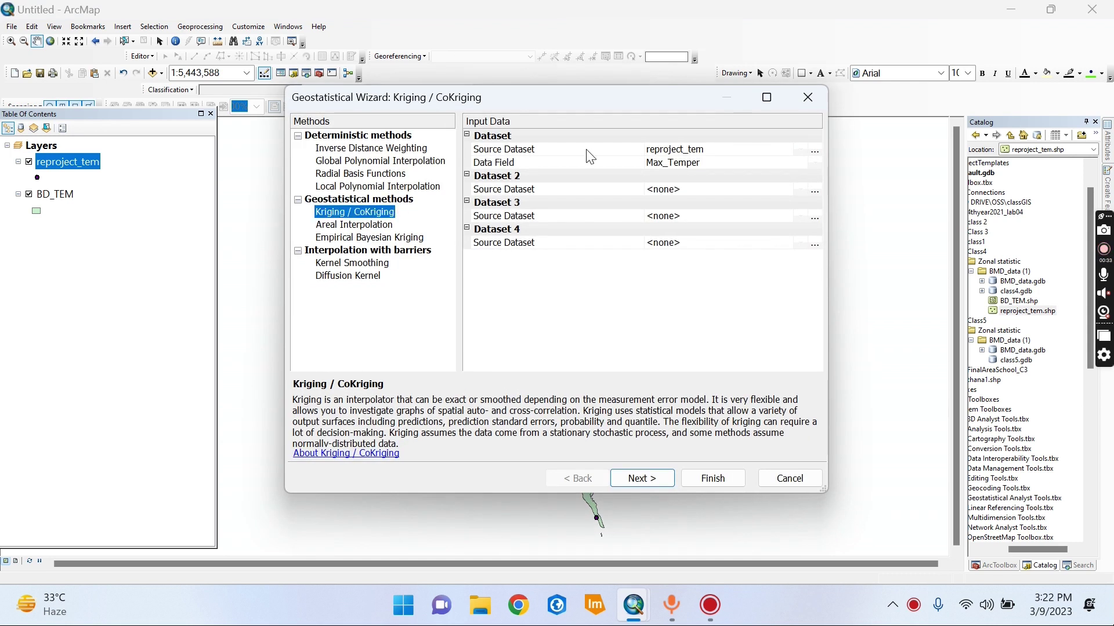
left_click(684, 154)
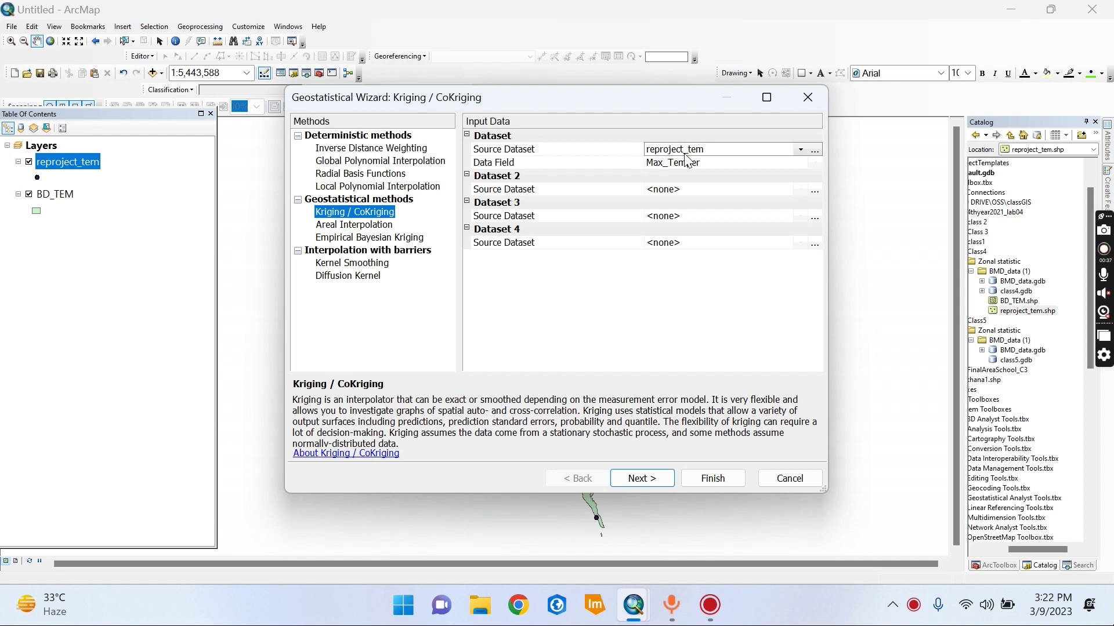
left_click(684, 163)
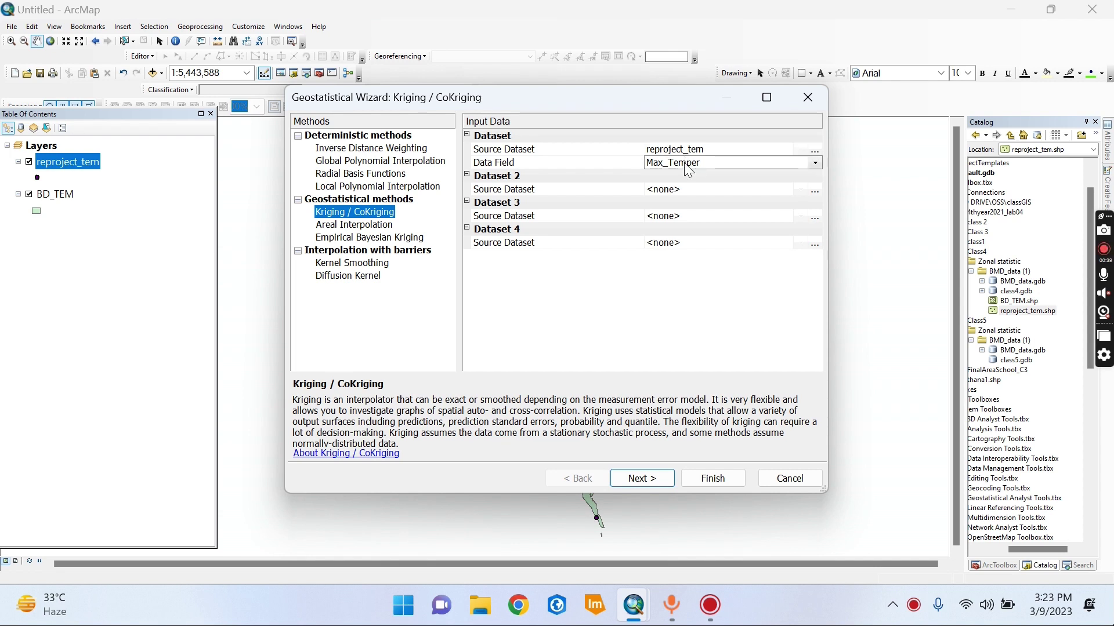
left_click(684, 162)
left_click(684, 163)
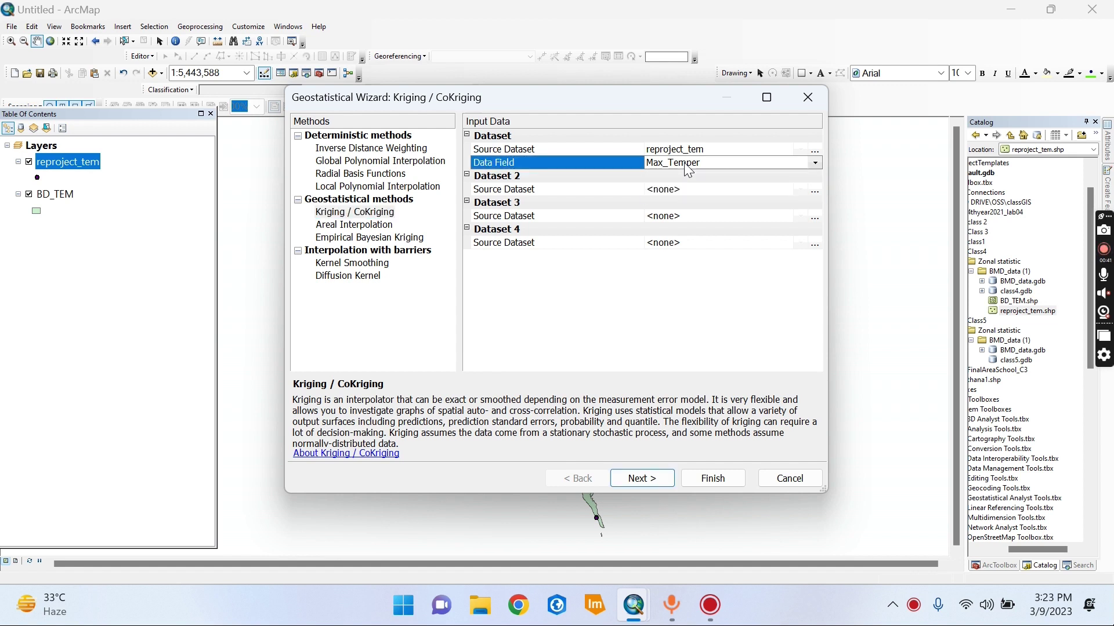
left_click(684, 163)
left_click(748, 297)
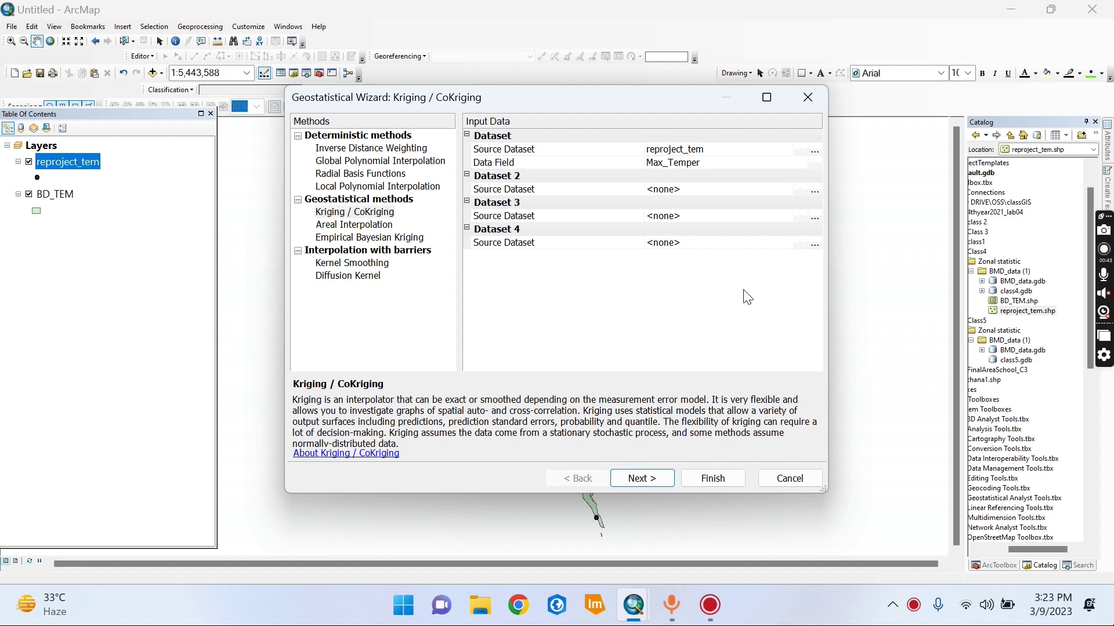
left_click(638, 478)
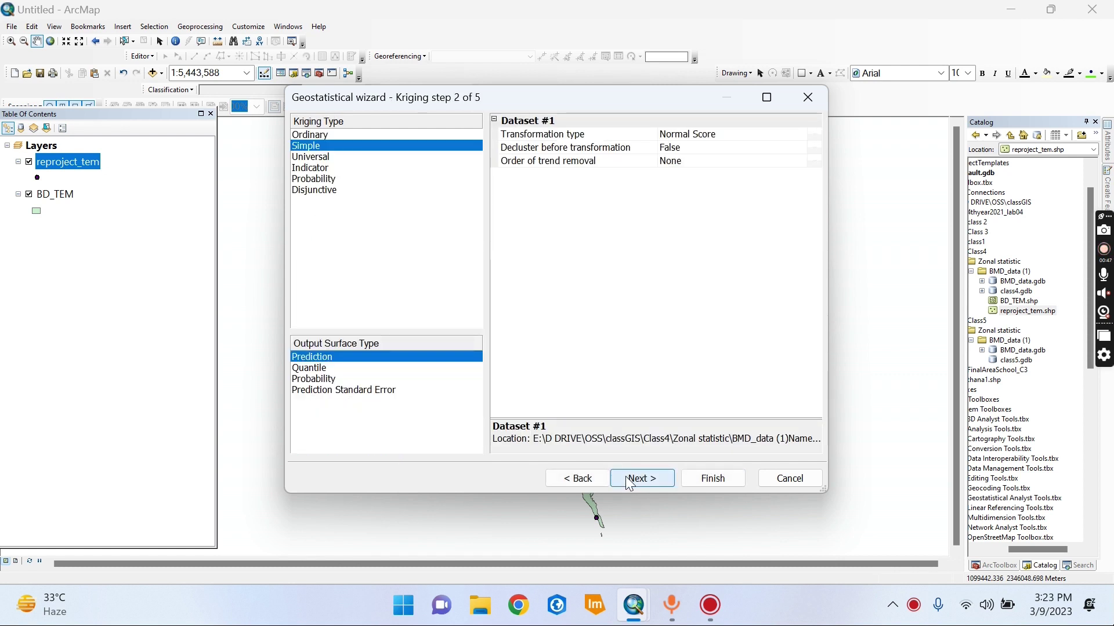
Generate an Ordinary kriging prediction surface, keeping the default semivariogram and search neighborhood settings, and add it to the map.
left_click(303, 134)
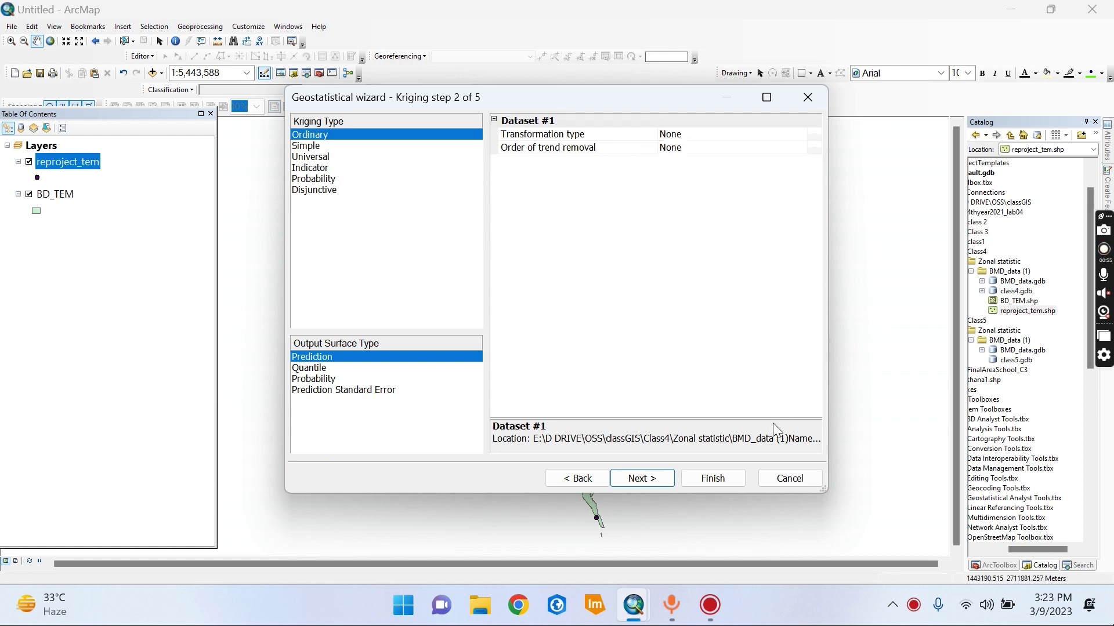
left_click(652, 476)
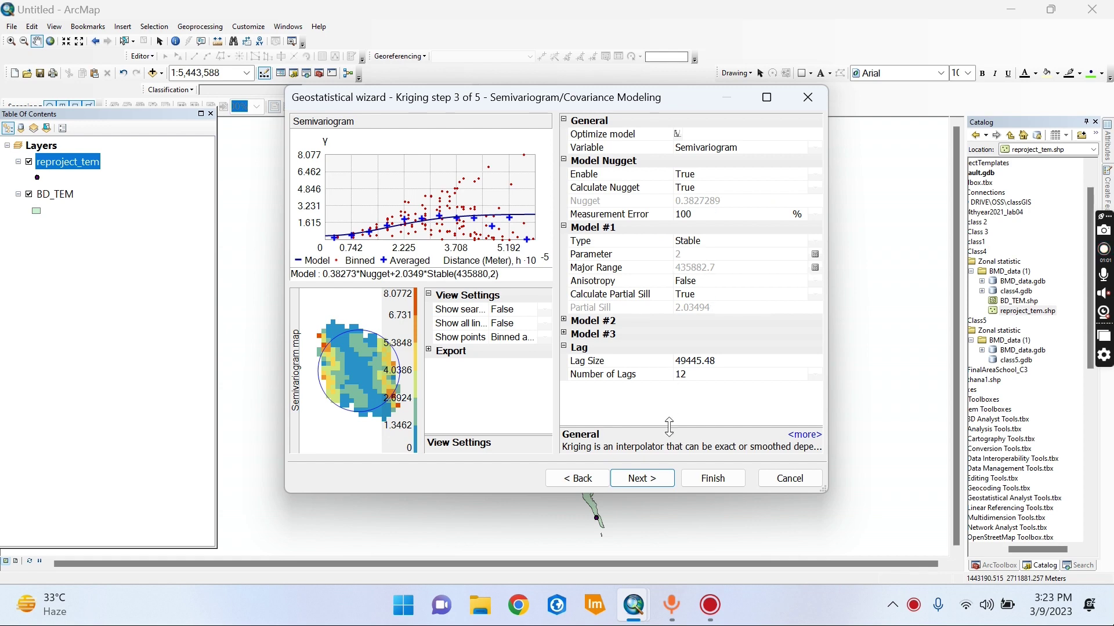
left_click(645, 485)
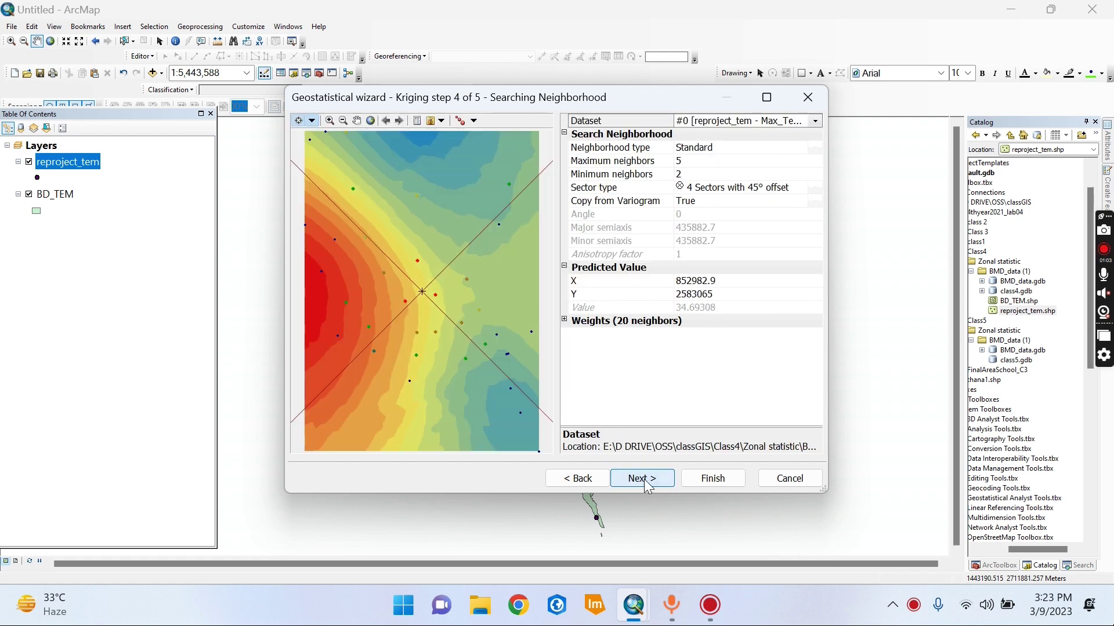
left_click(645, 480)
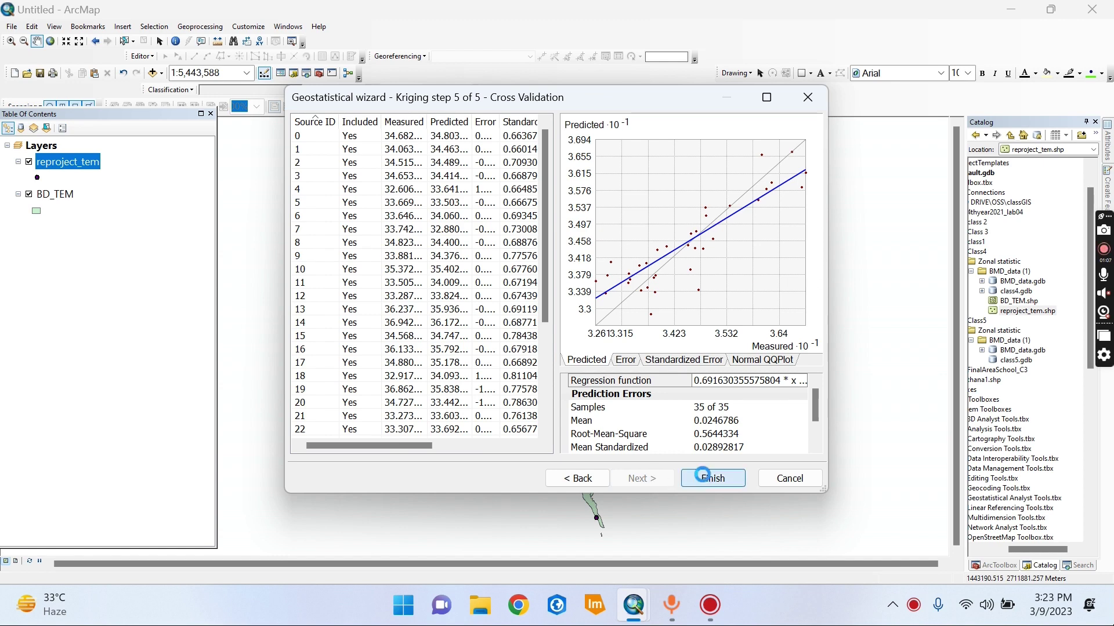
left_click(705, 479)
left_click(637, 482)
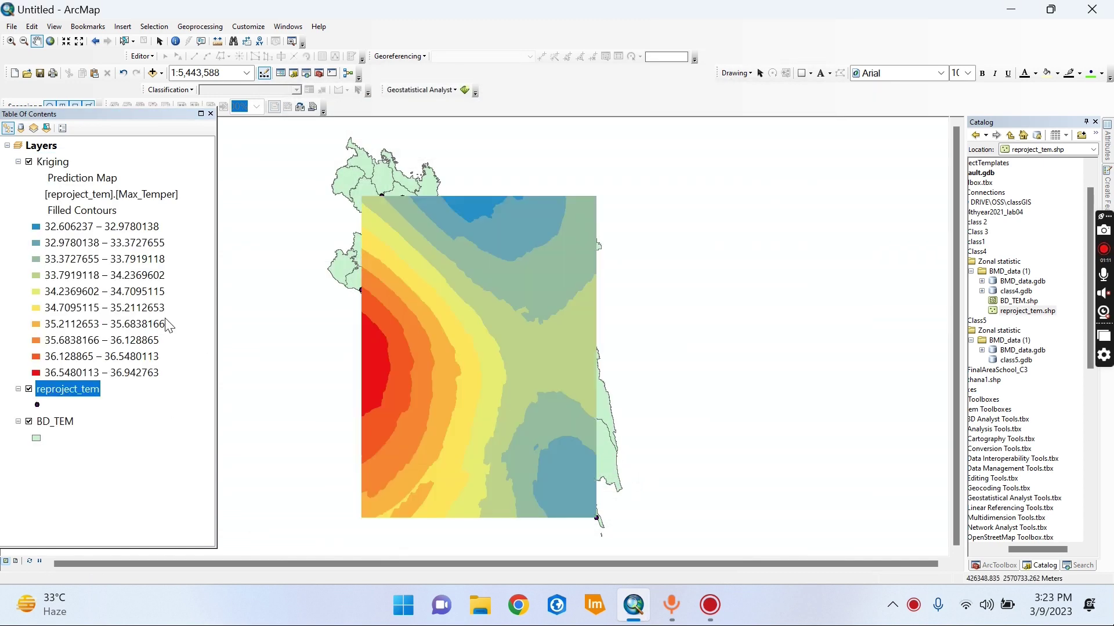
Set the Kriging layer's extent to the rectangular extent of BD_TEM and apply it.
left_click(68, 164)
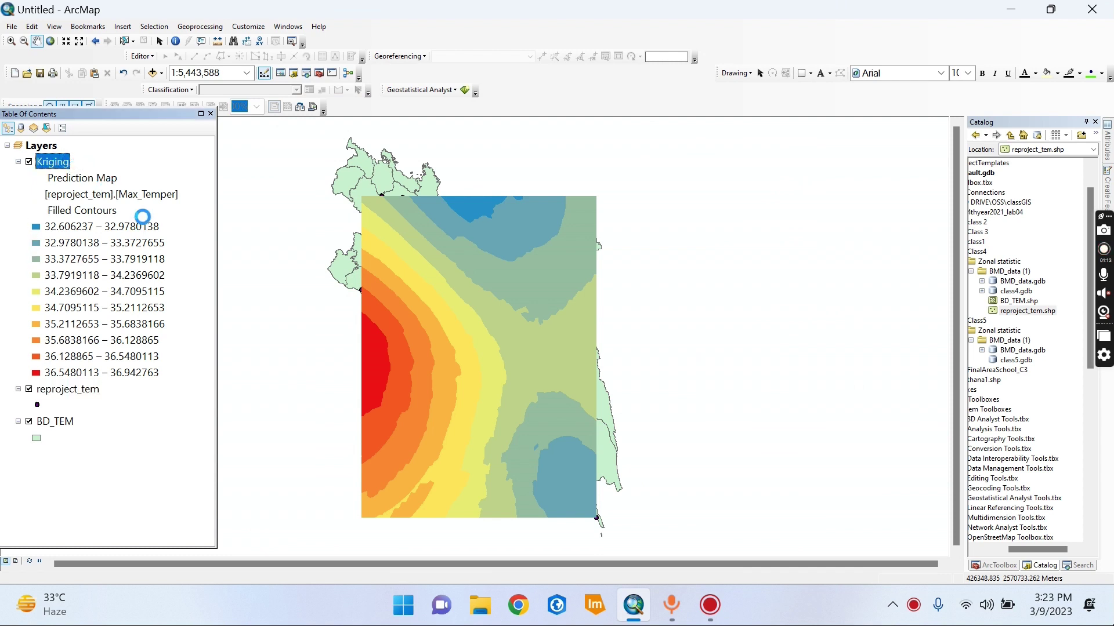
right_click(61, 161)
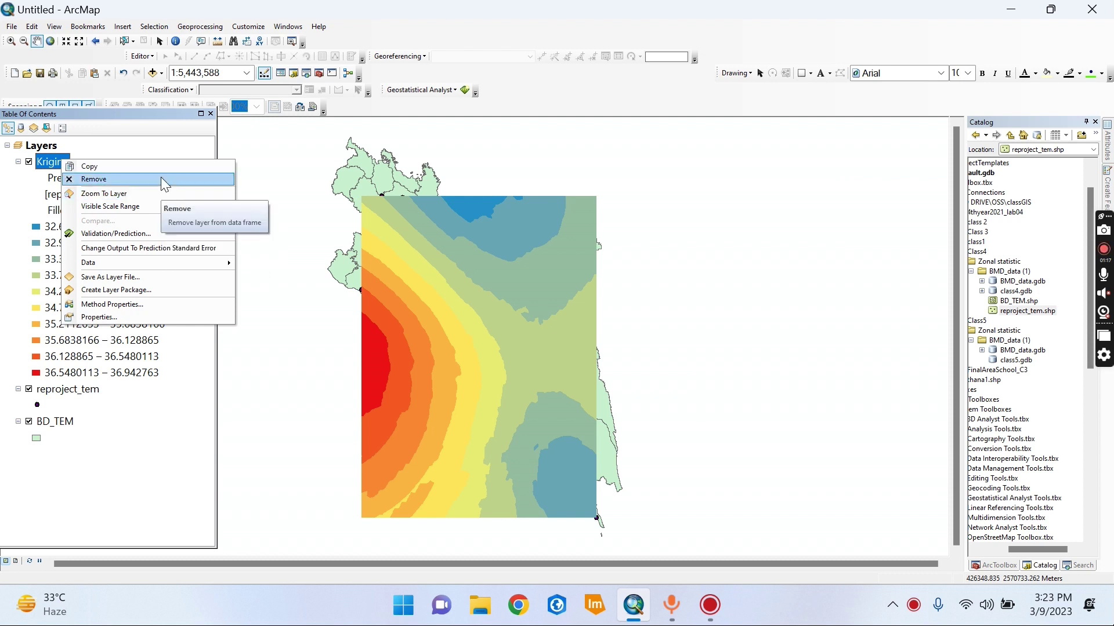
left_click(183, 318)
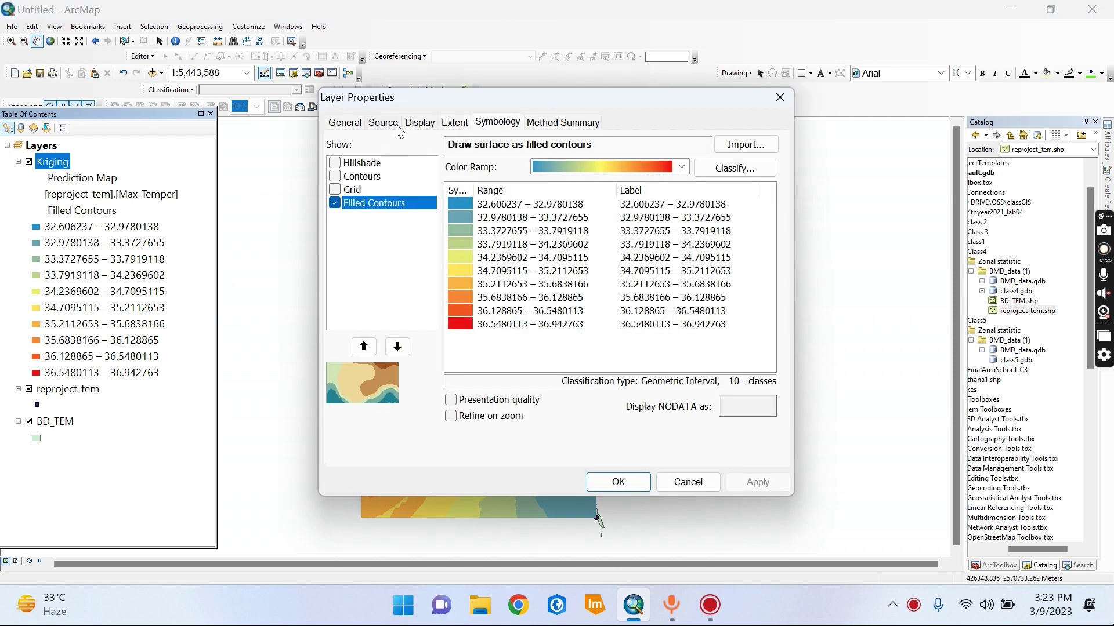
left_click(454, 125)
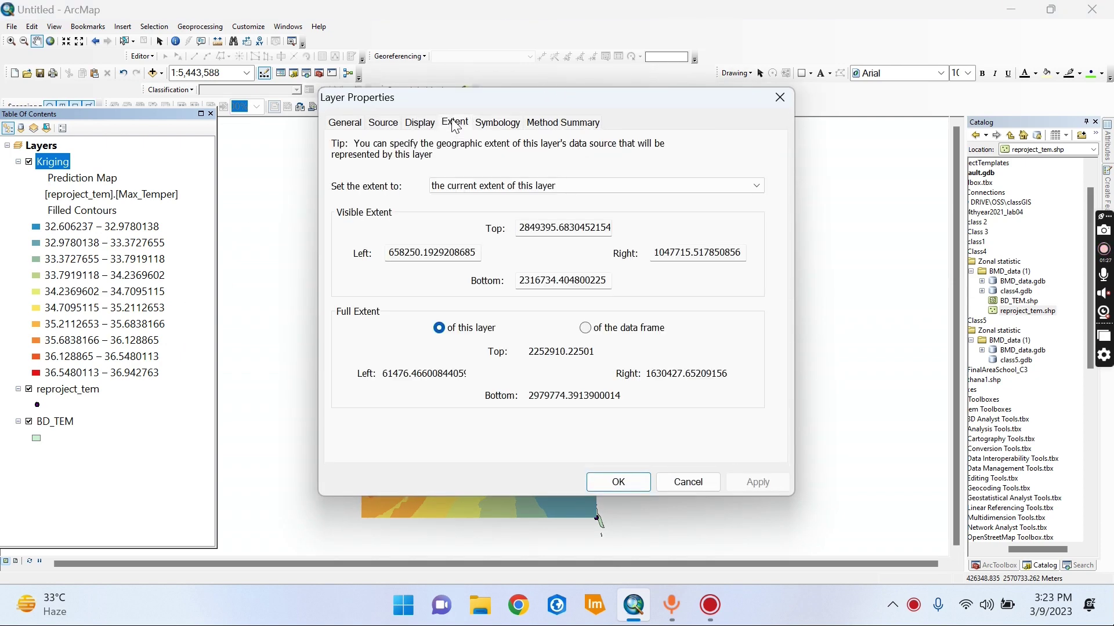
left_click(551, 188)
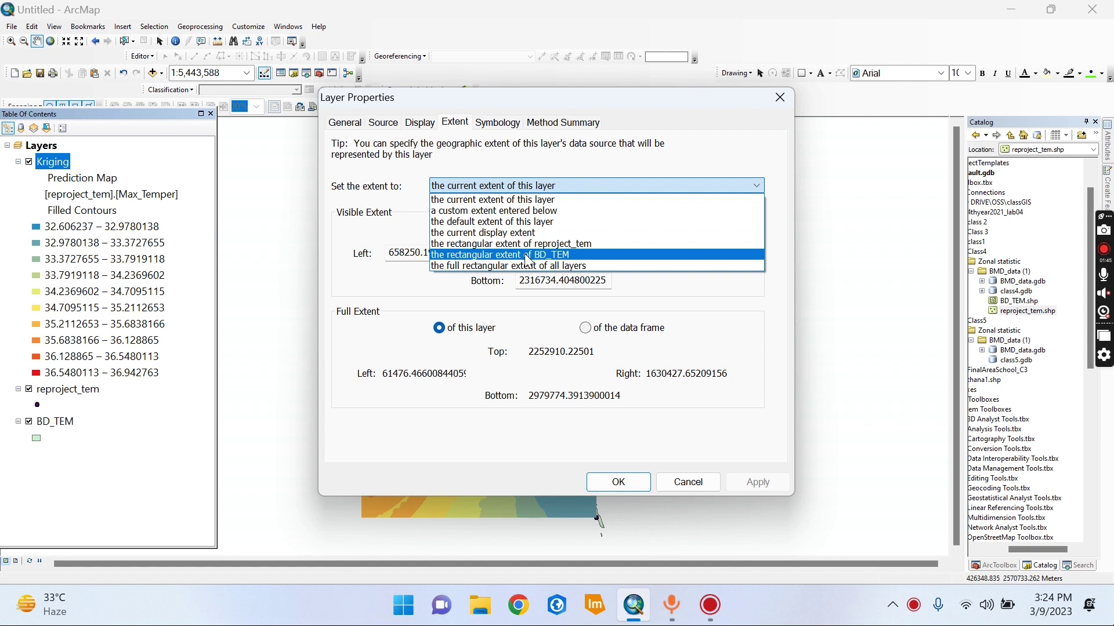
left_click(527, 258)
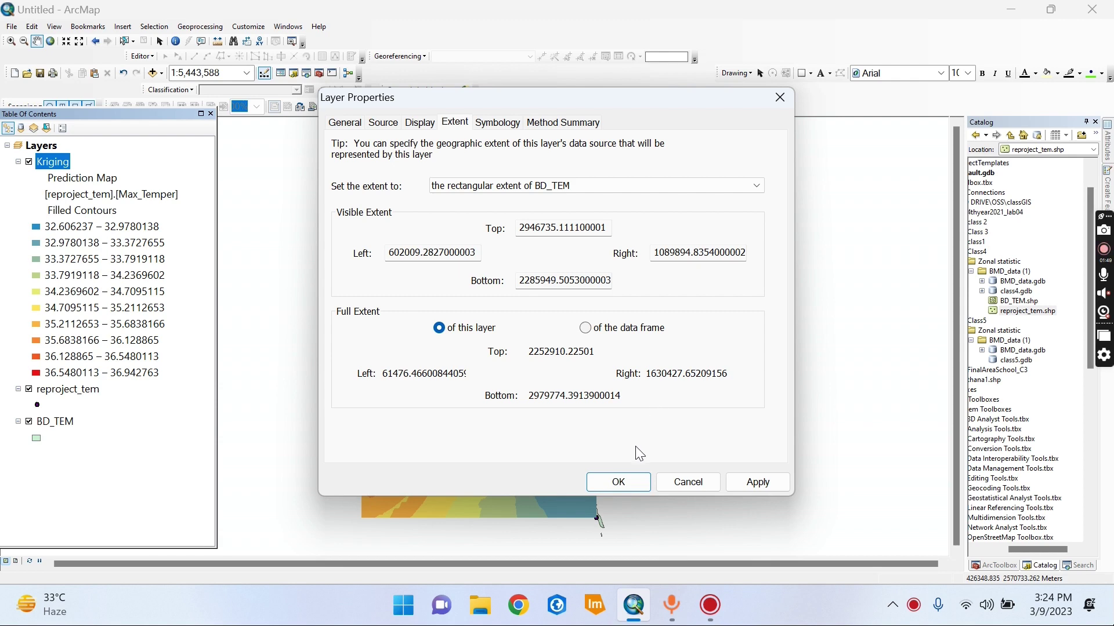
left_click(757, 481)
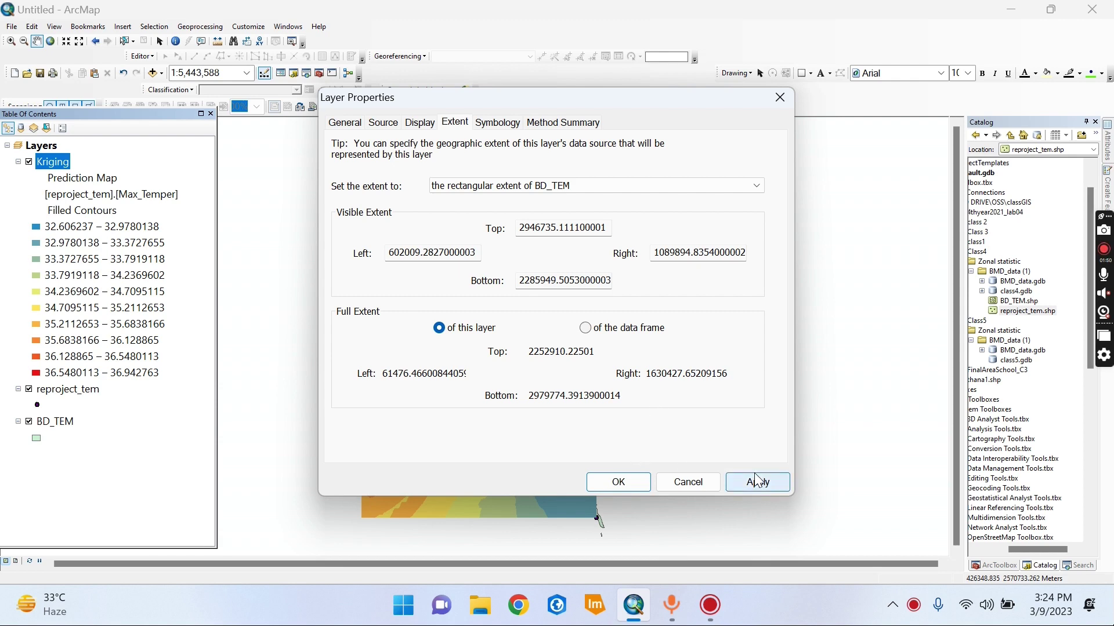
left_click(618, 483)
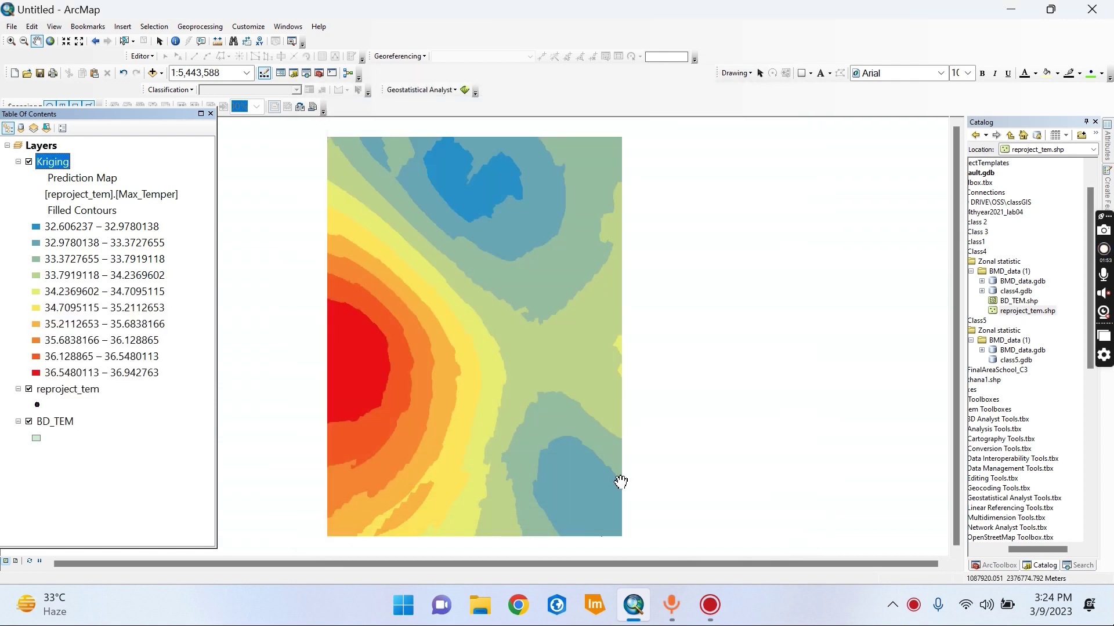
Clip the Layers data frame to the outline of all features in the BD_TEM layer.
right_click(47, 145)
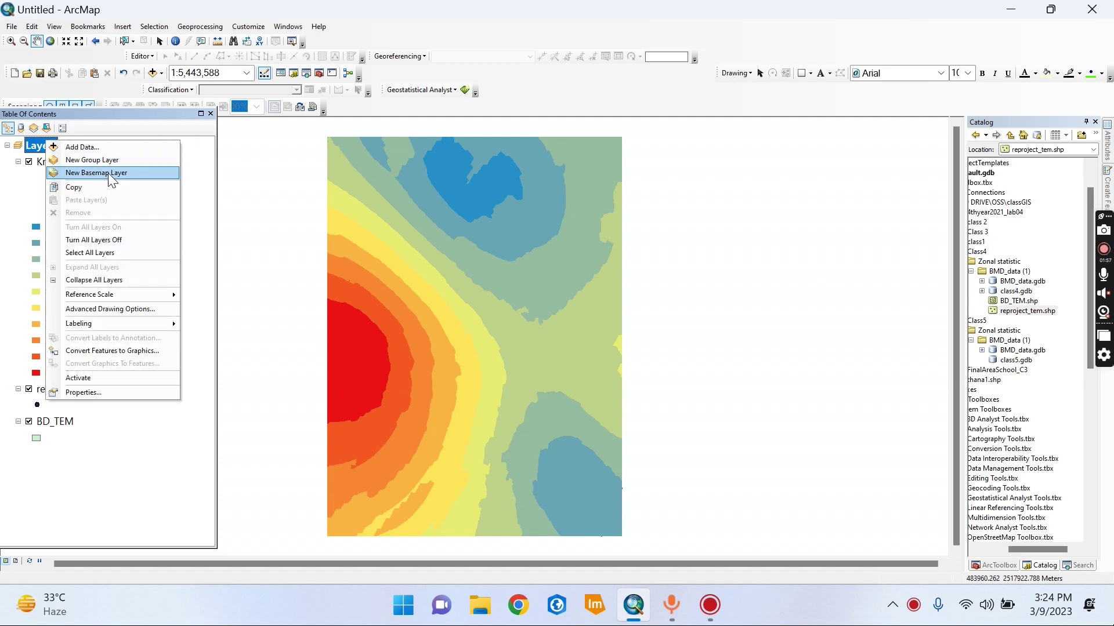
left_click(139, 394)
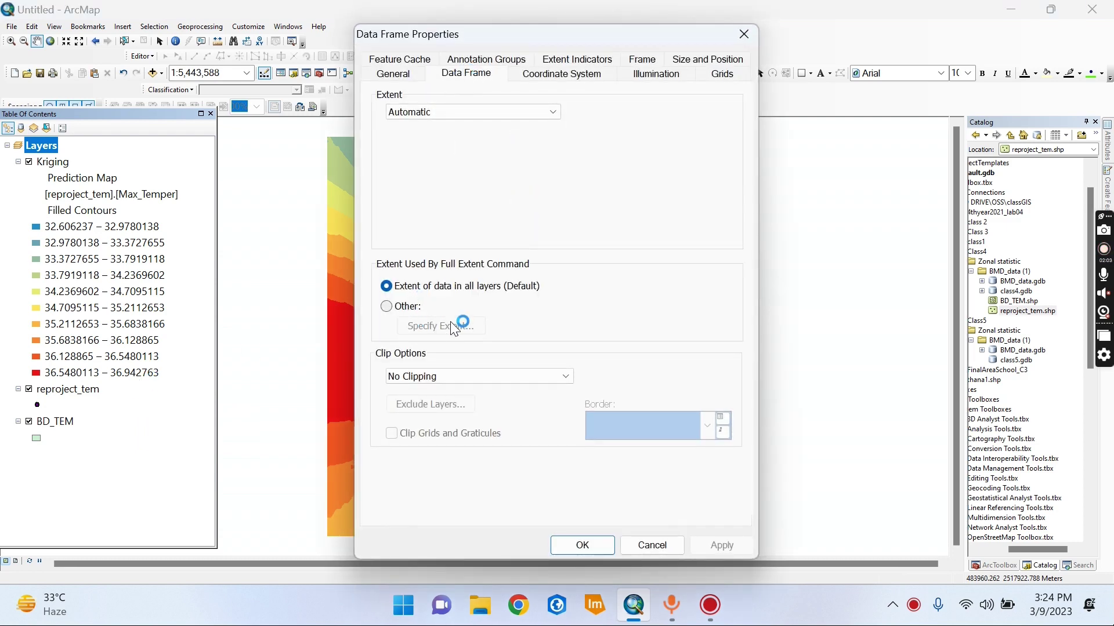
left_click(487, 376)
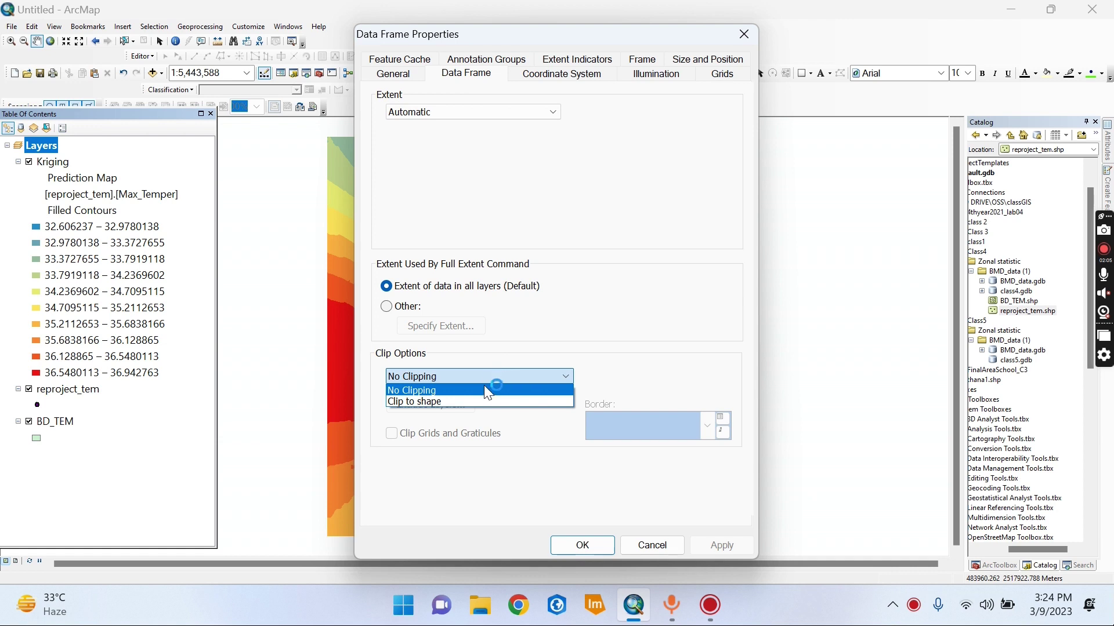
left_click(485, 400)
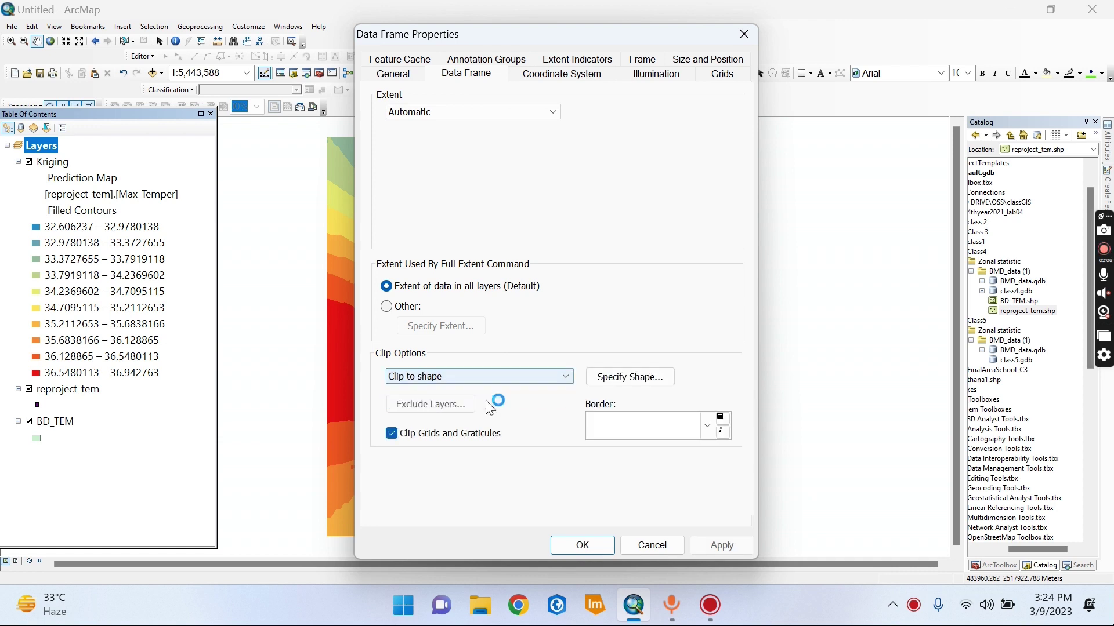
left_click(613, 381)
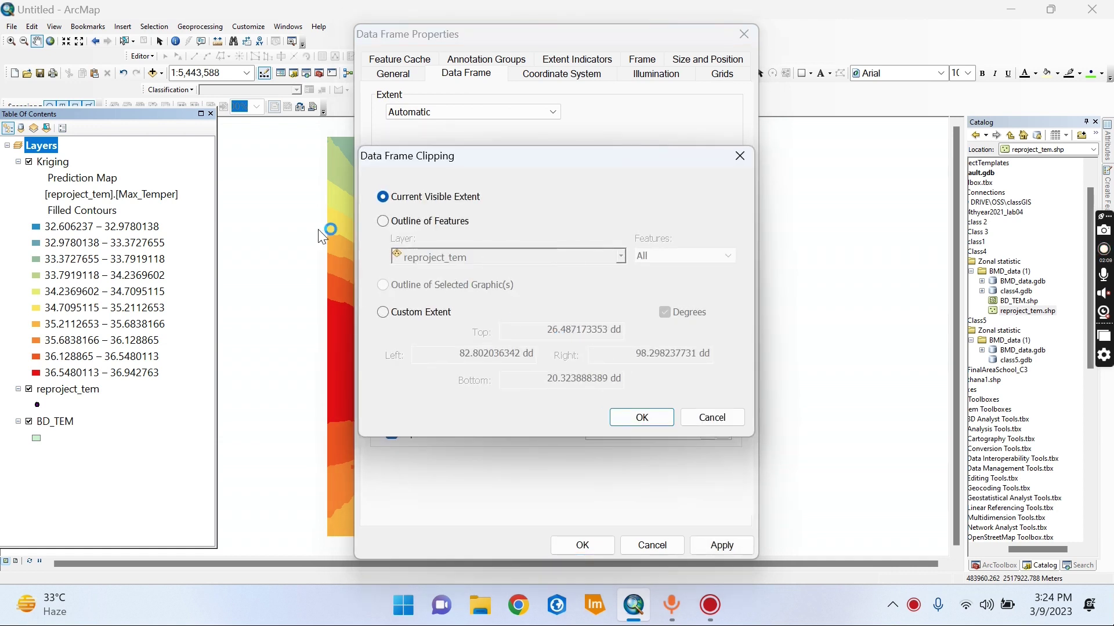
left_click(383, 221)
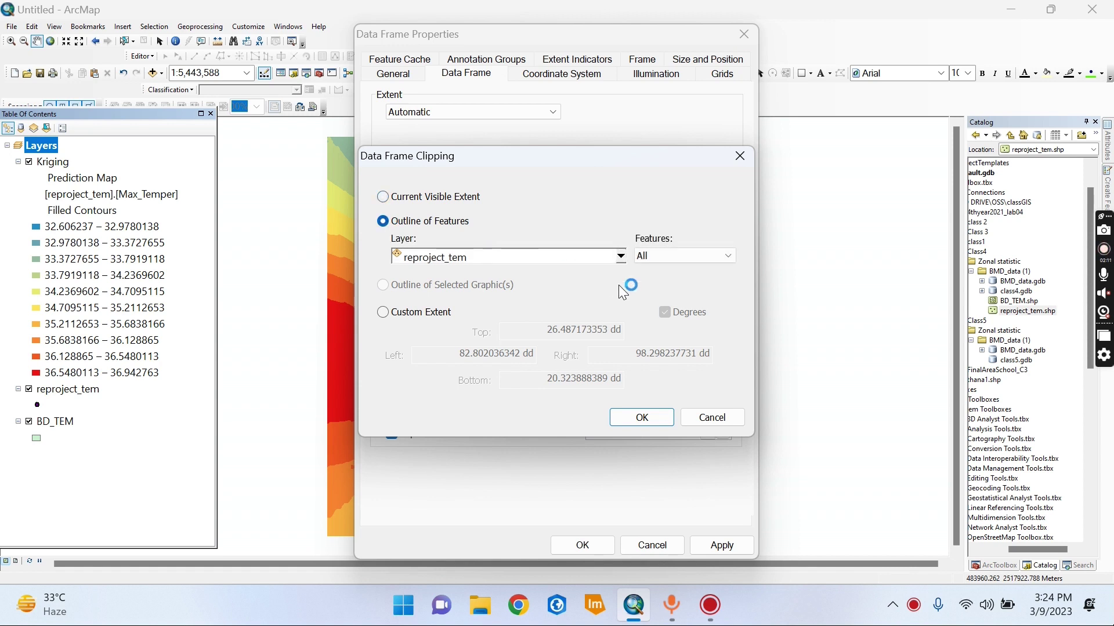
left_click(620, 256)
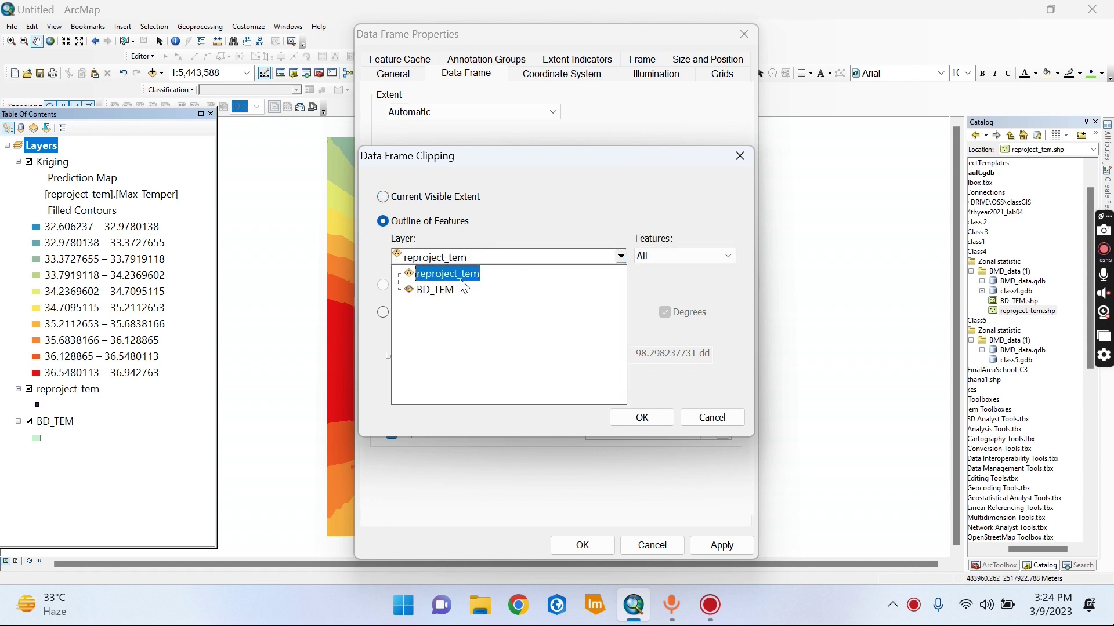
left_click(459, 290)
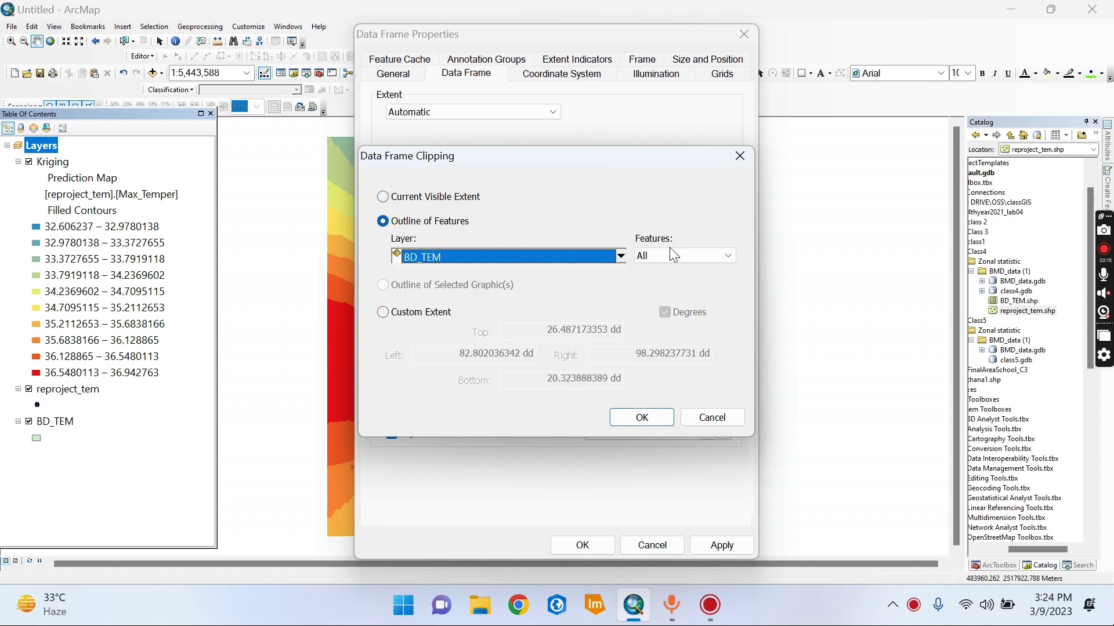
left_click(618, 417)
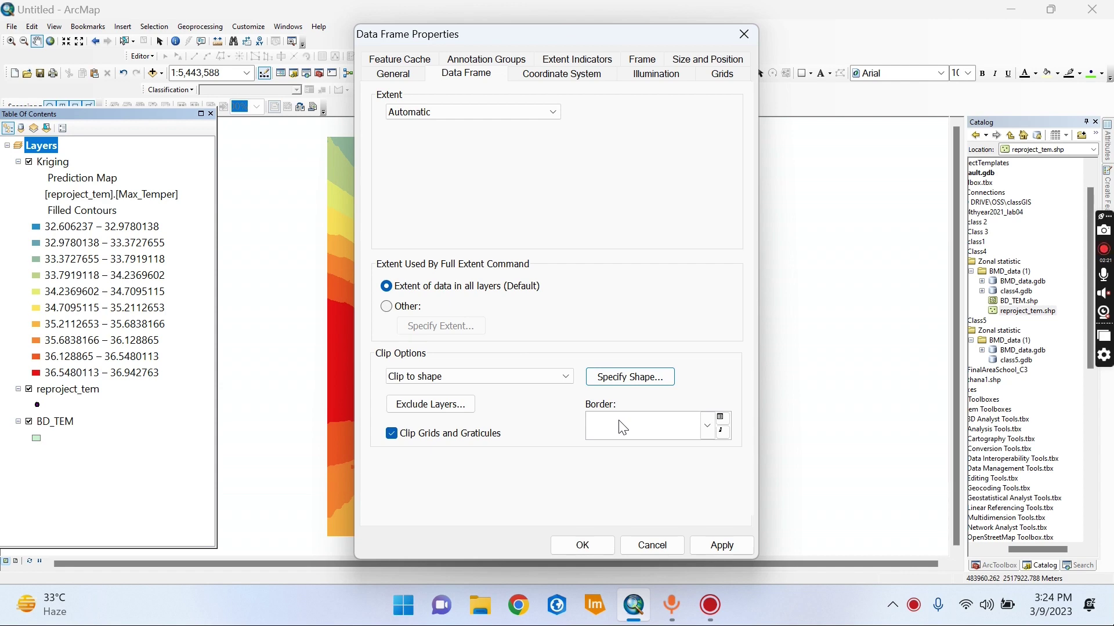
left_click(585, 546)
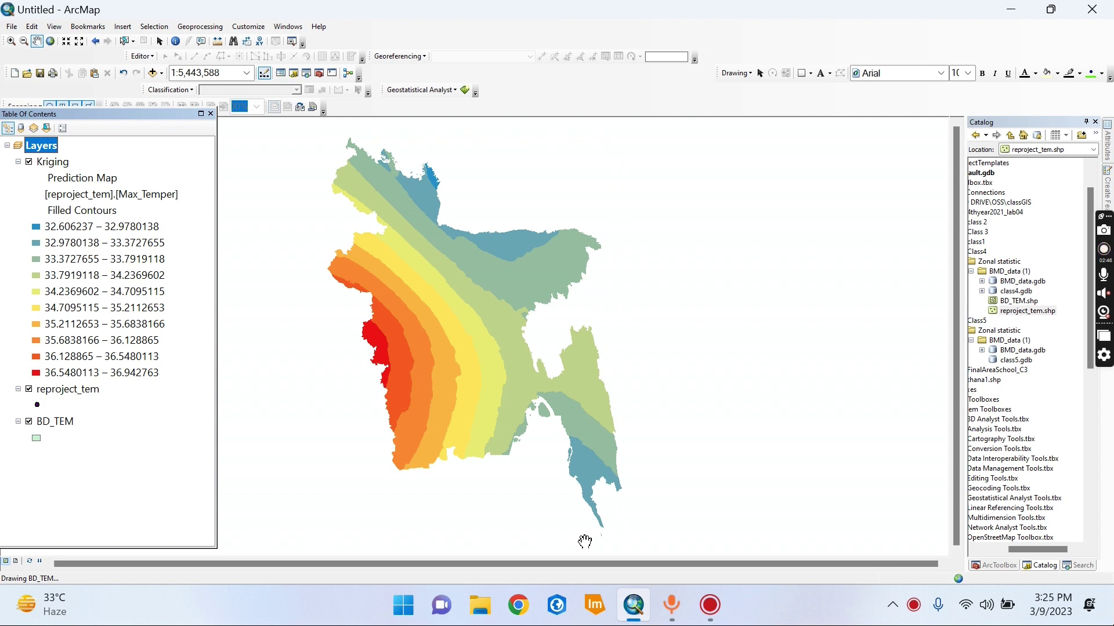
Start a new Kriging / CoKriging interpolation with reproject_tem as source dataset and Max_Temper as data field, and proceed to the kriging type settings.
left_click(438, 90)
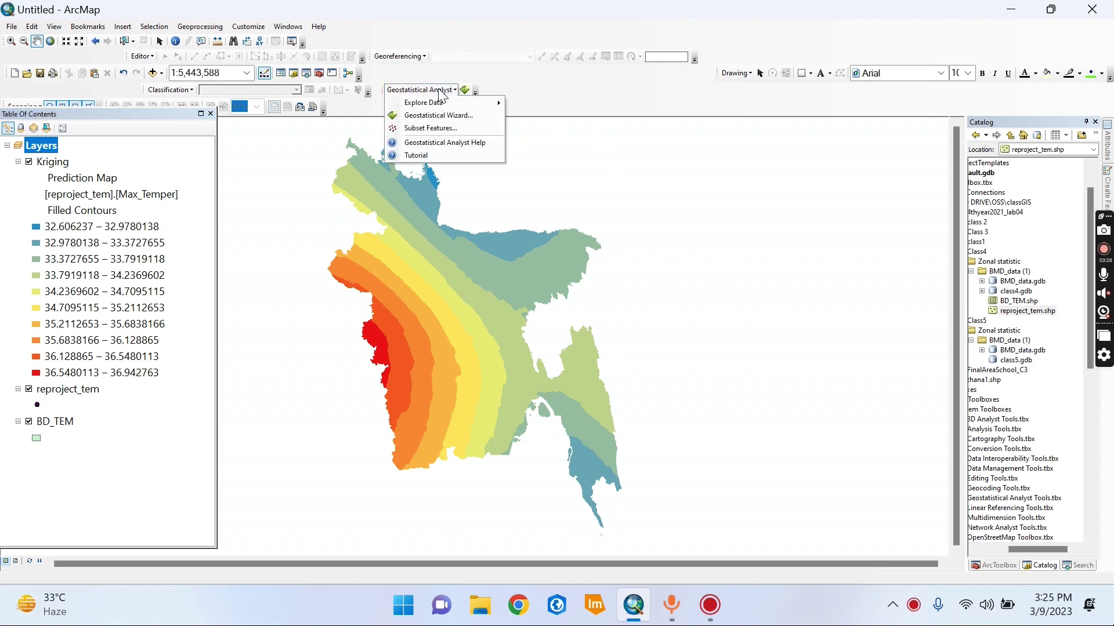
left_click(436, 115)
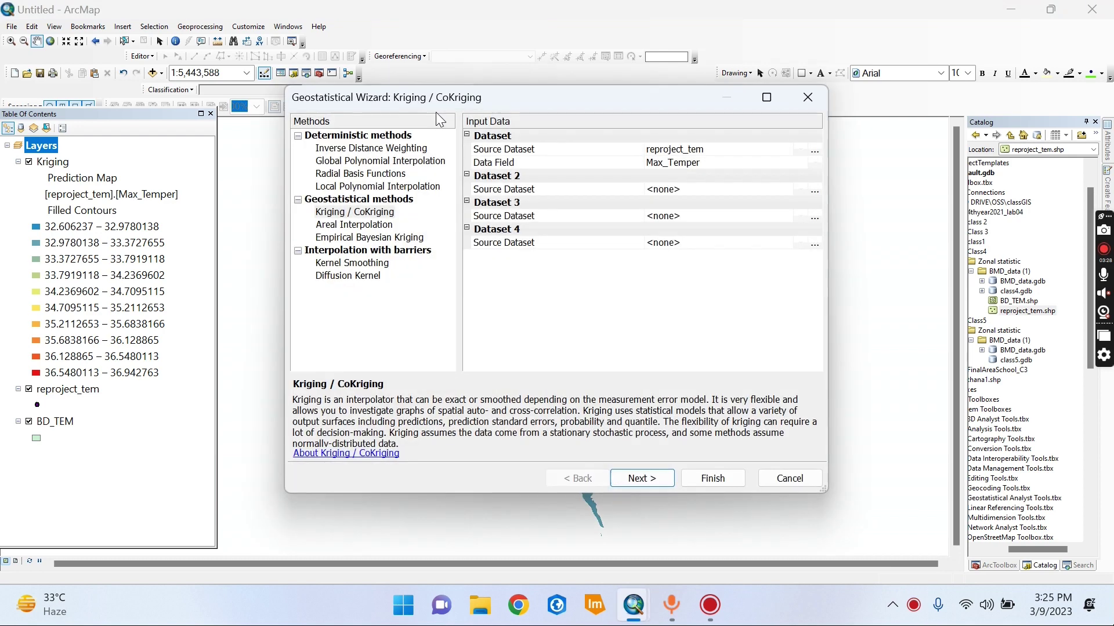
left_click(339, 214)
left_click(649, 150)
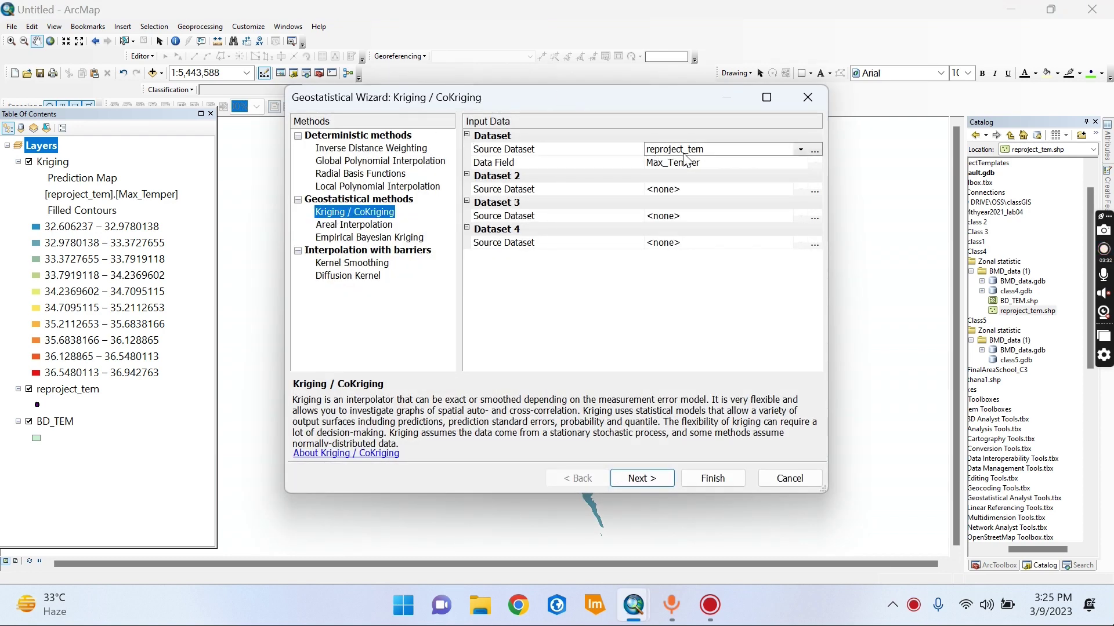
left_click(704, 158)
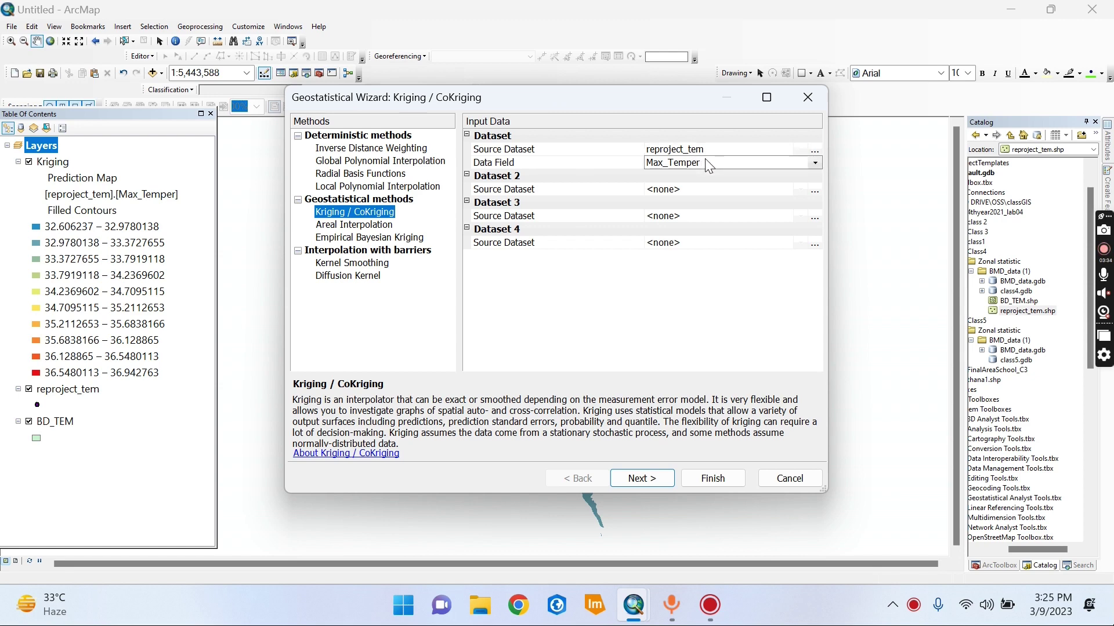
left_click(644, 481)
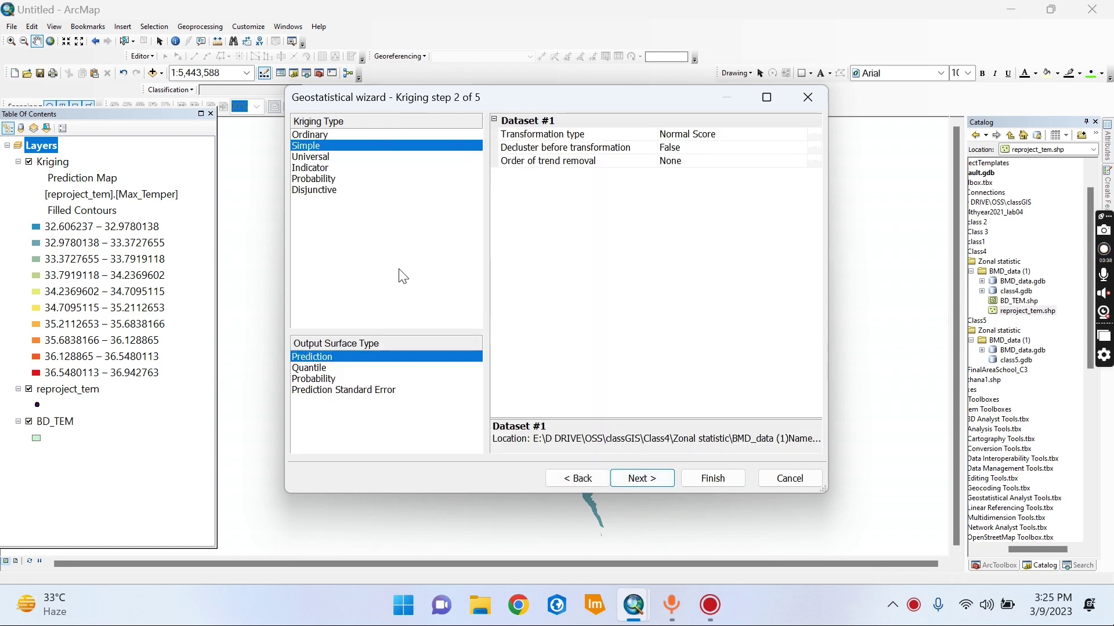
Choose Ordinary kriging with Prediction output and Second order trend removal, and accept the default trend properties to reach semivariogram modeling.
left_click(321, 135)
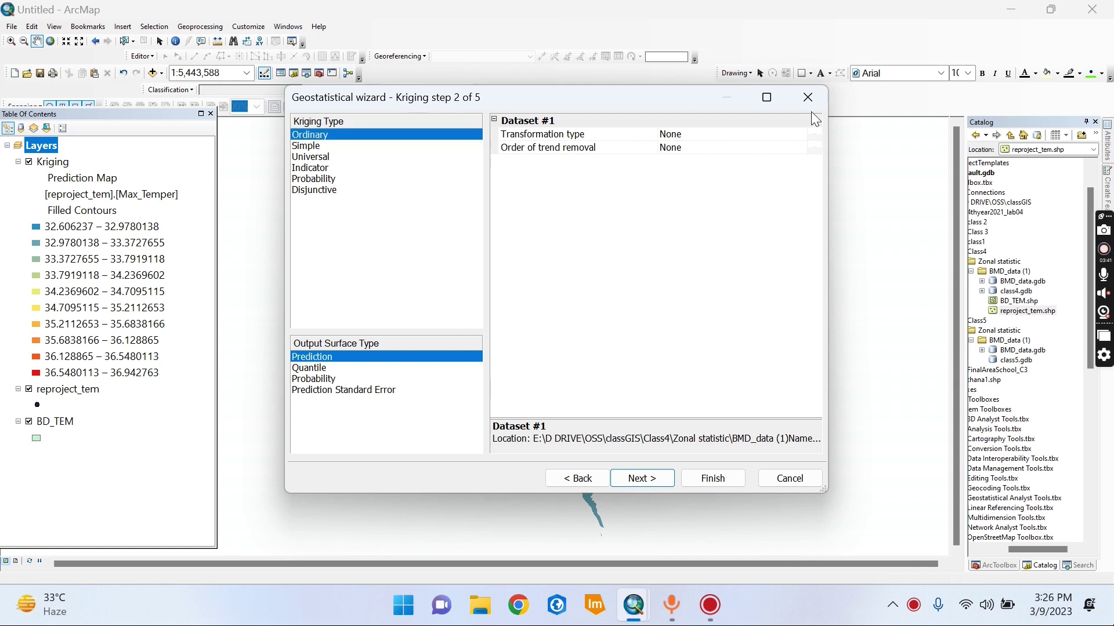
left_click(695, 147)
left_click(698, 150)
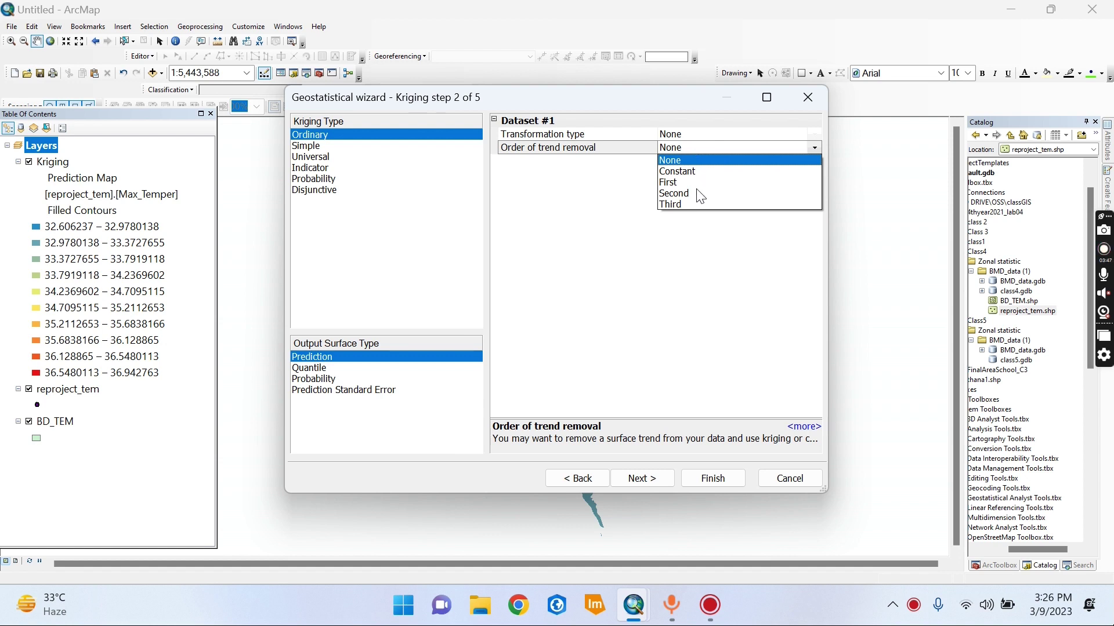
left_click(676, 193)
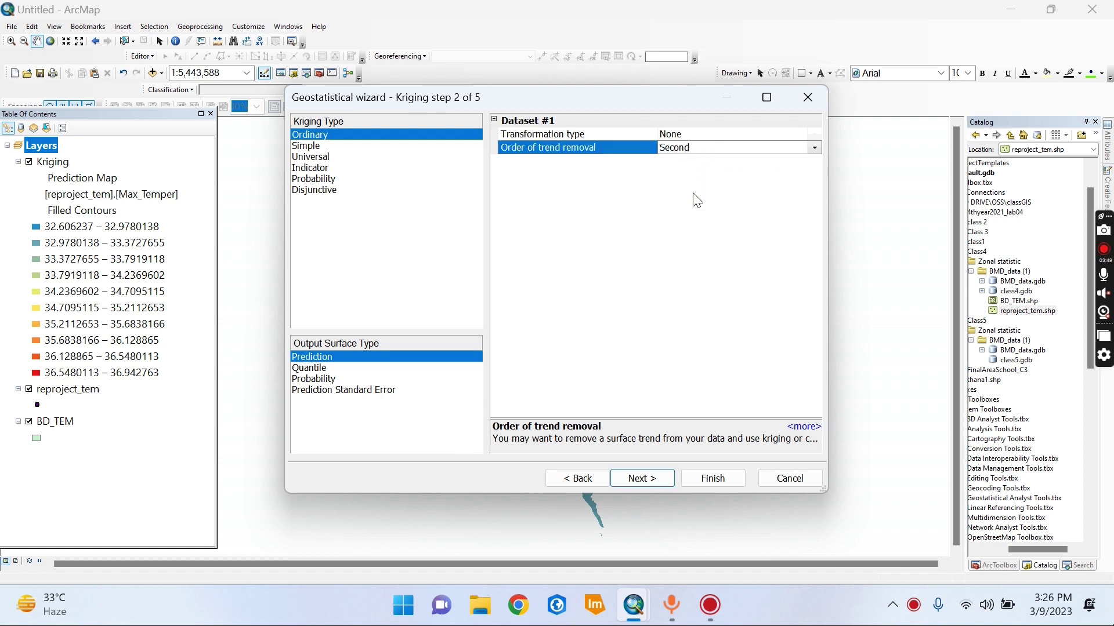
left_click(645, 479)
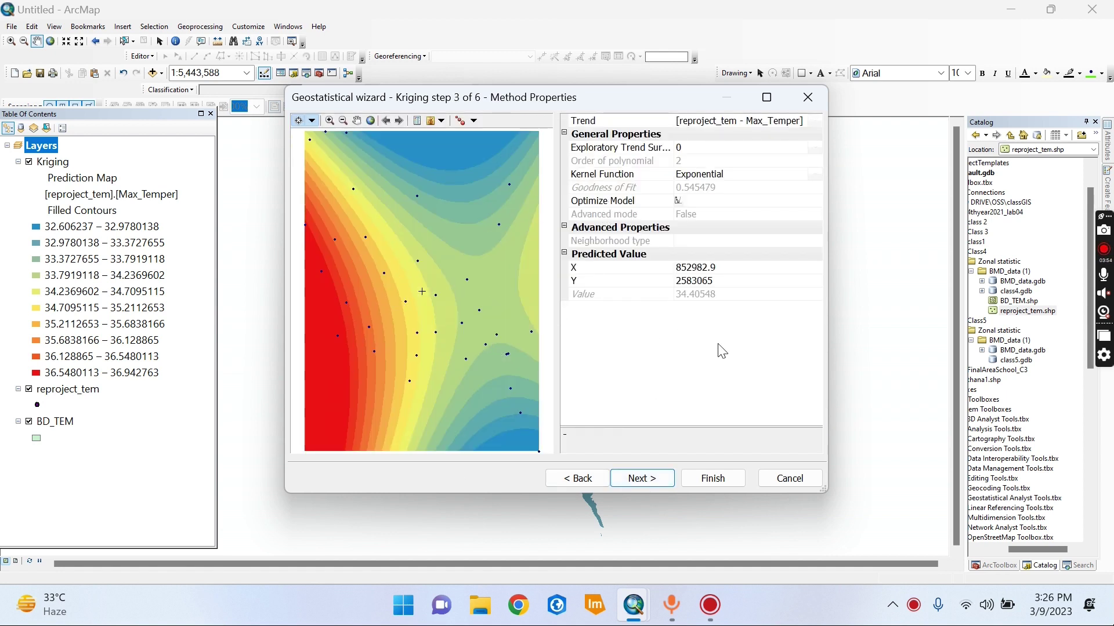
left_click(643, 479)
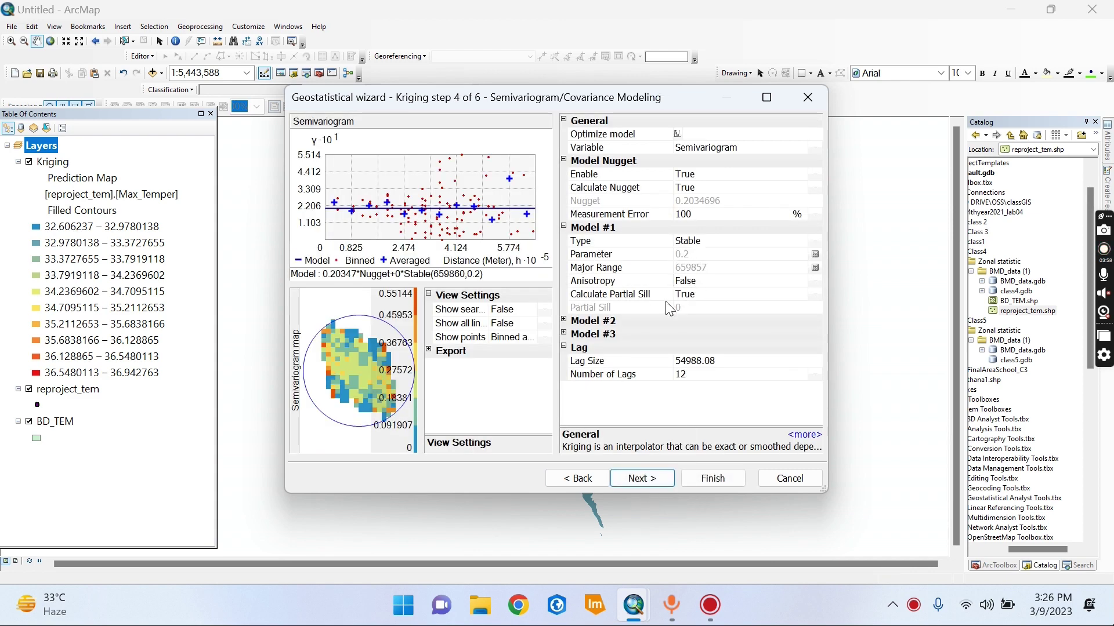
Enable anisotropy for semivariogram Model #1 and set the lag size to 15000.
left_click(697, 282)
left_click(788, 281)
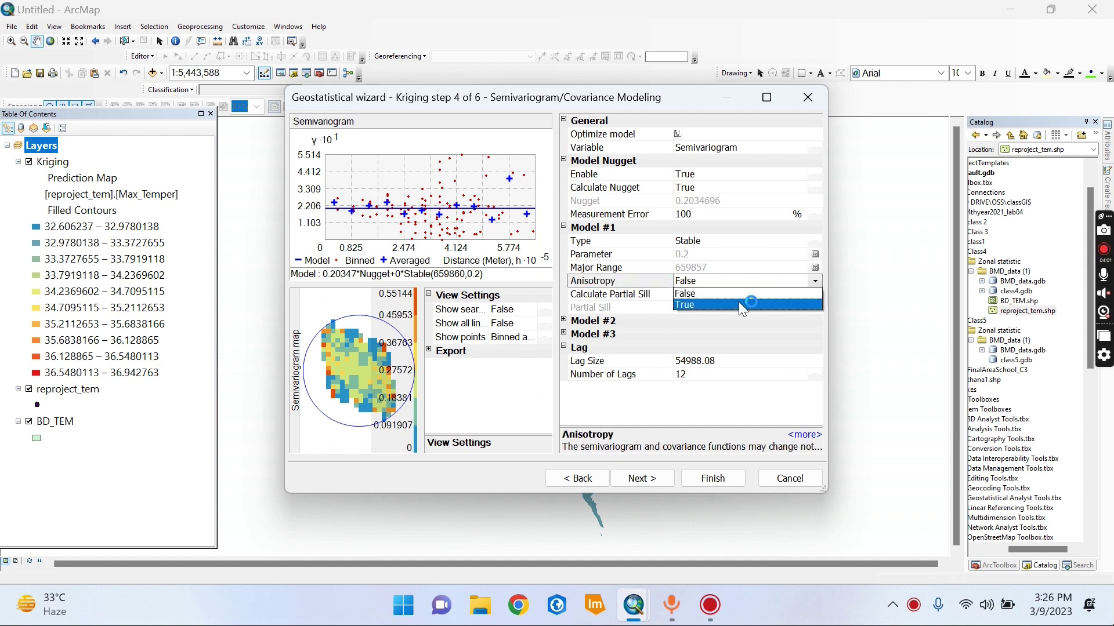
left_click(739, 303)
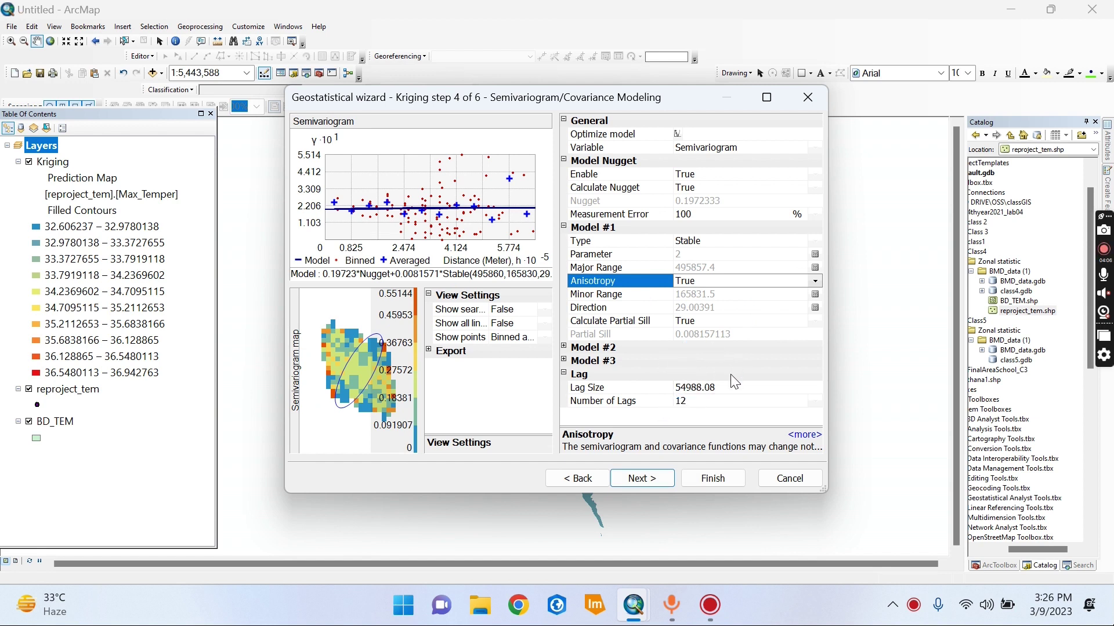
left_click(734, 386)
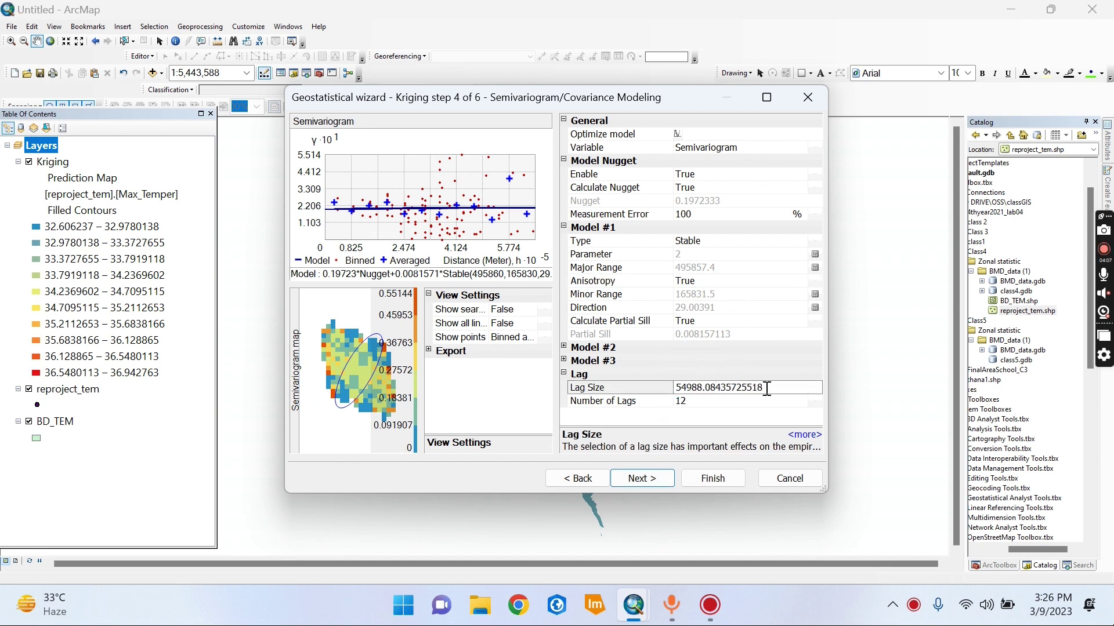
left_click_drag(768, 389, 677, 394)
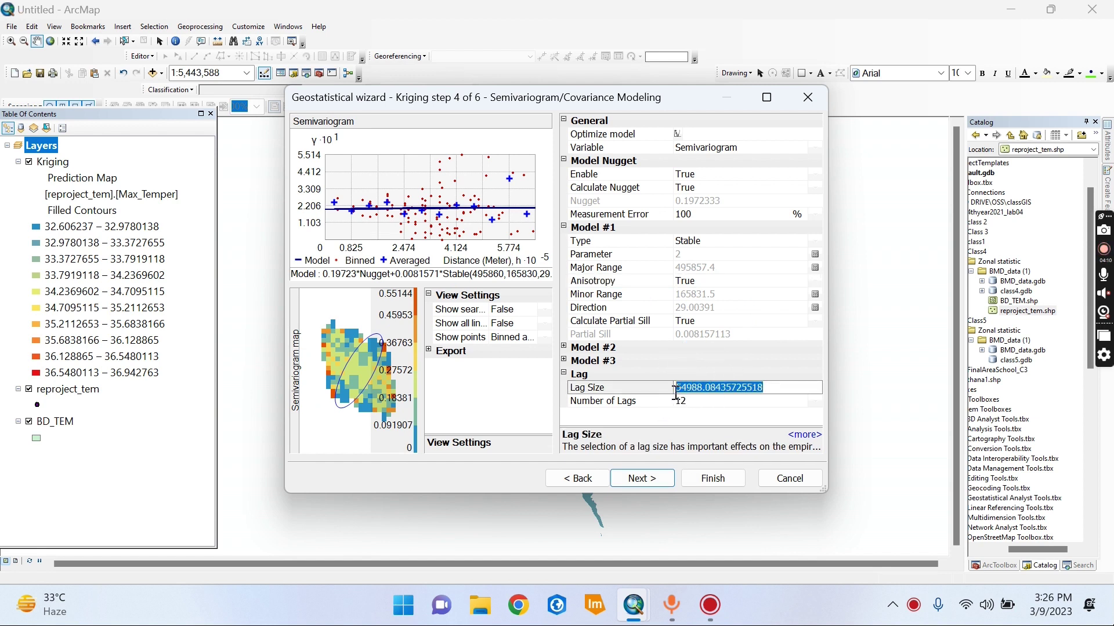
type("1")
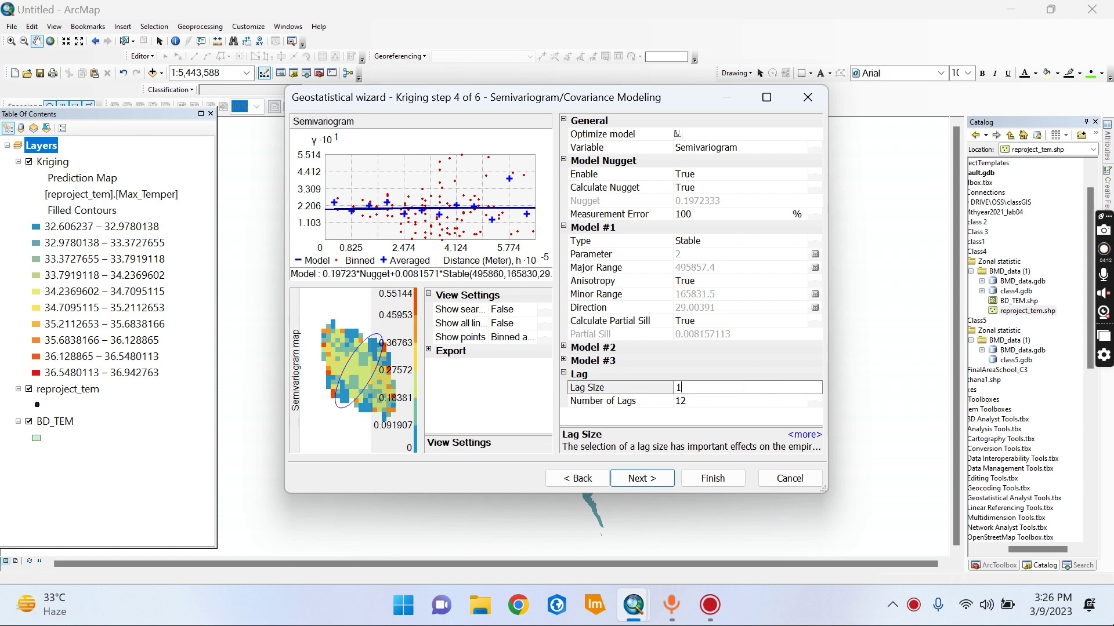
type("5000")
Show the search direction on the semivariogram map and rotate it to an angle of about 286.3°, ending at about 137.5°.
left_click(519, 308)
left_click(520, 306)
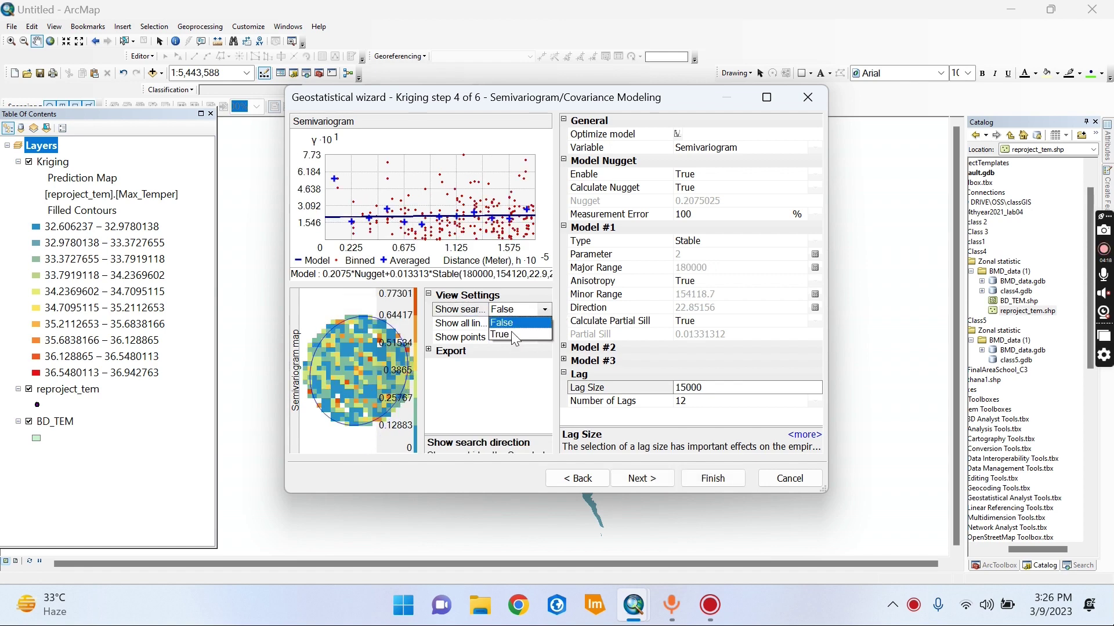
left_click(510, 333)
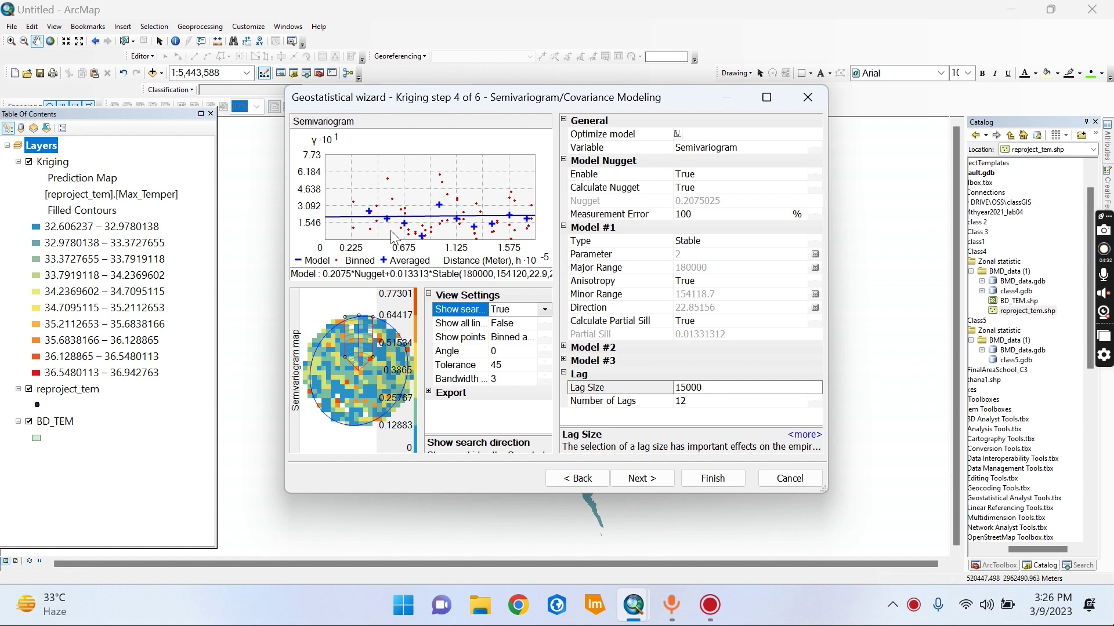
mouse_move(358, 331)
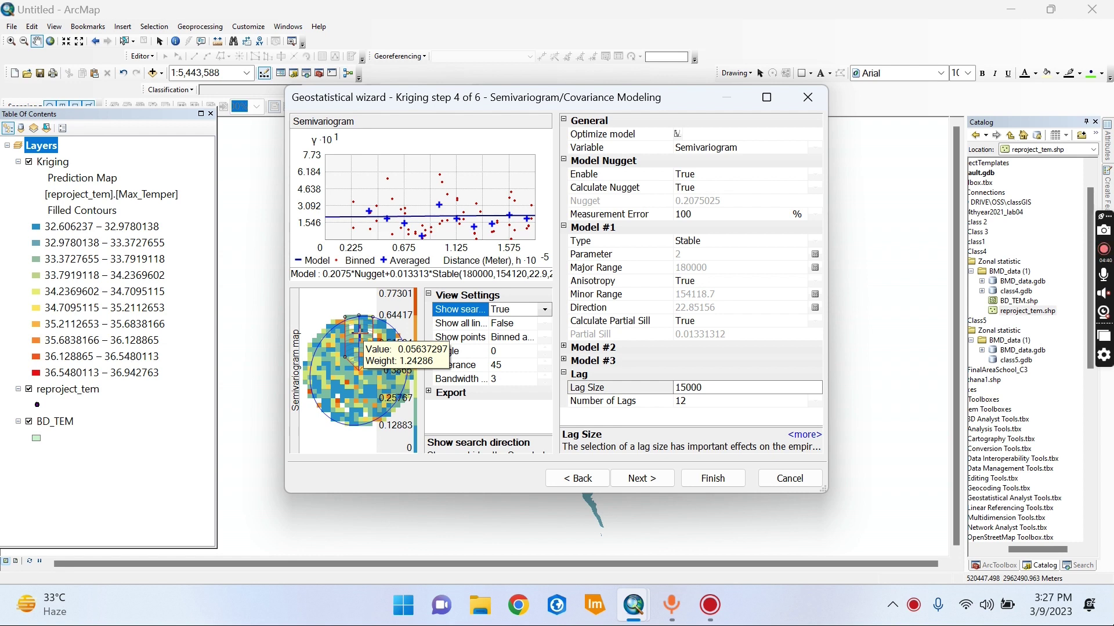
left_click_drag(359, 332, 333, 363)
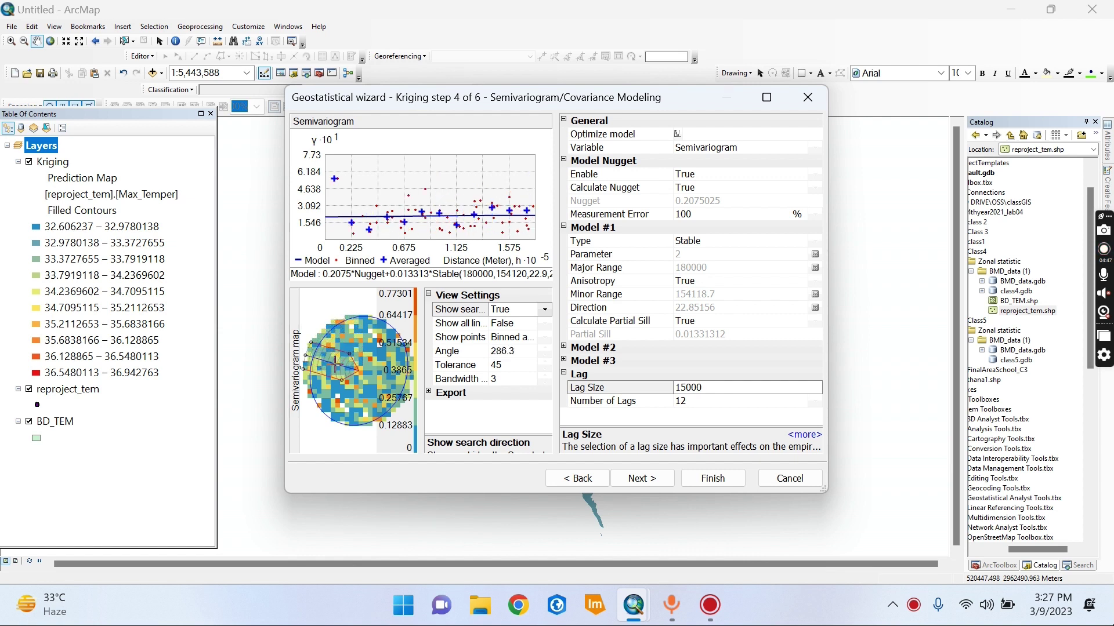
mouse_move(338, 370)
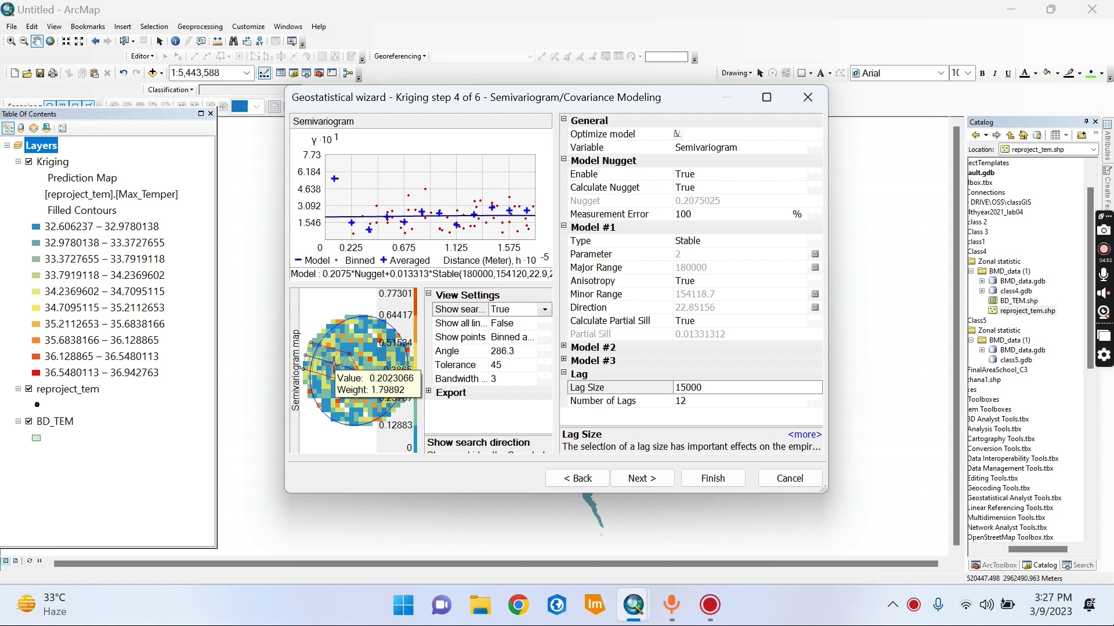
left_click_drag(337, 370, 398, 414)
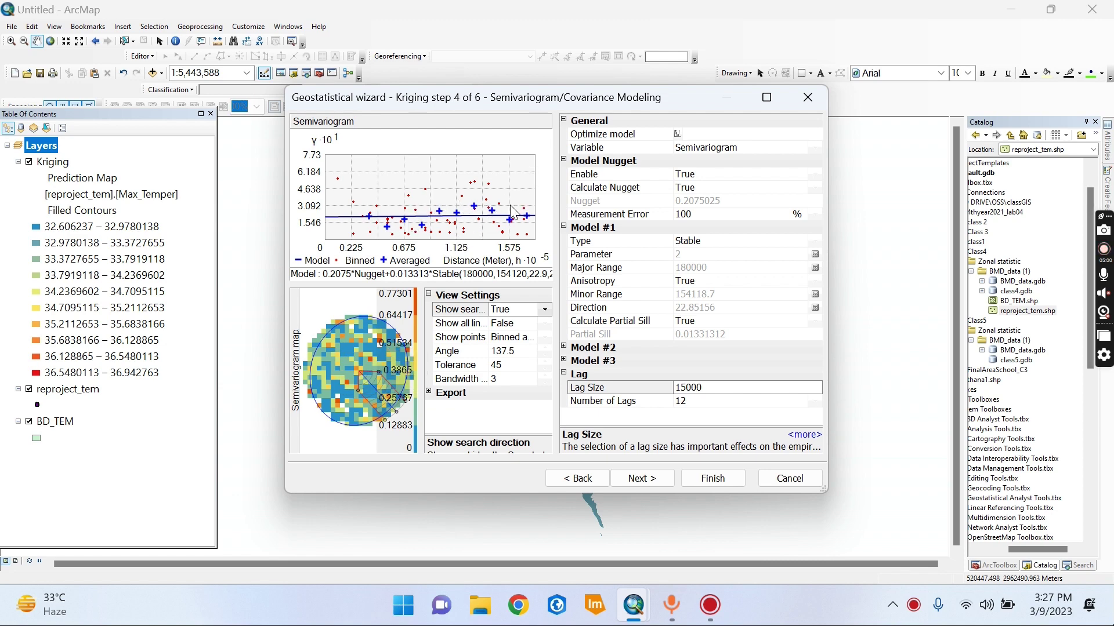
Accept the default search neighborhood and cross validation, finish the wizard, and add the kriging surface to the map.
left_click(633, 481)
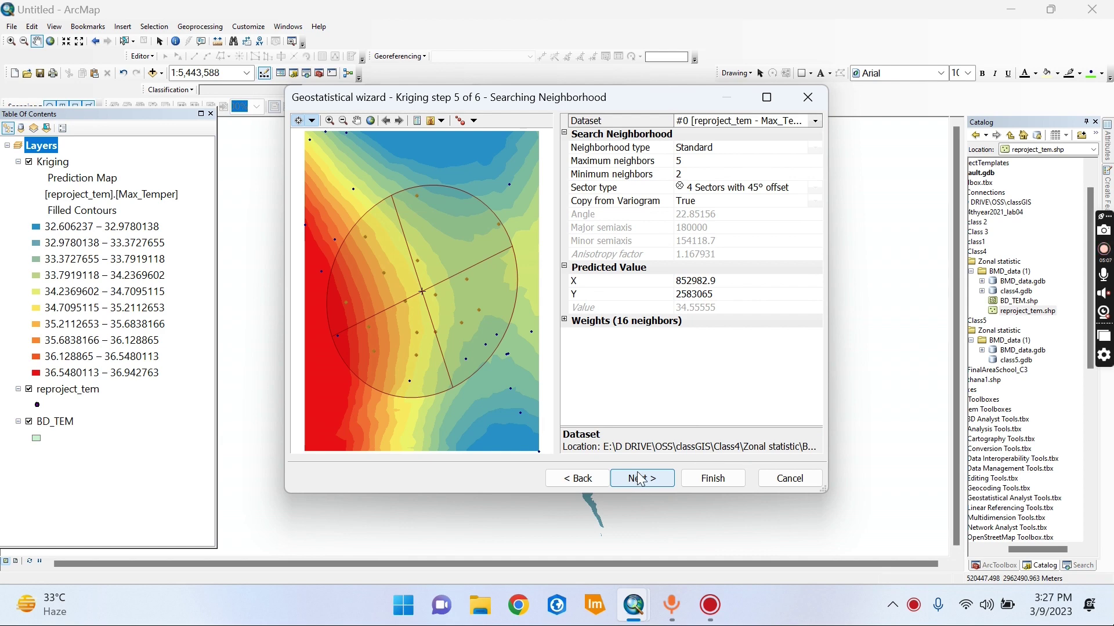
left_click(643, 480)
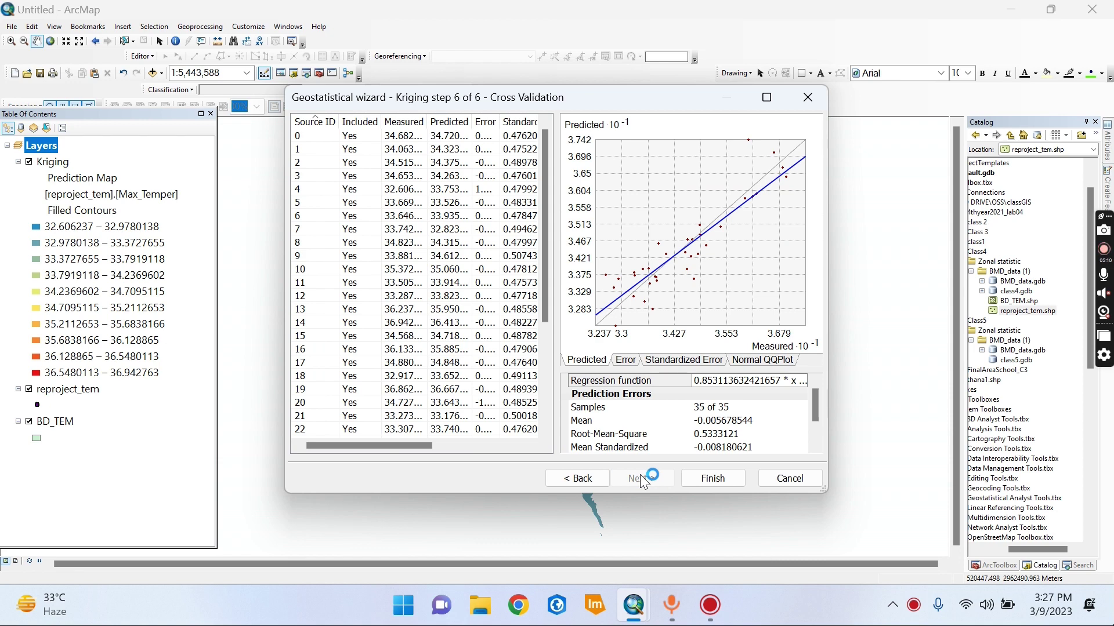
left_click(701, 479)
left_click(624, 488)
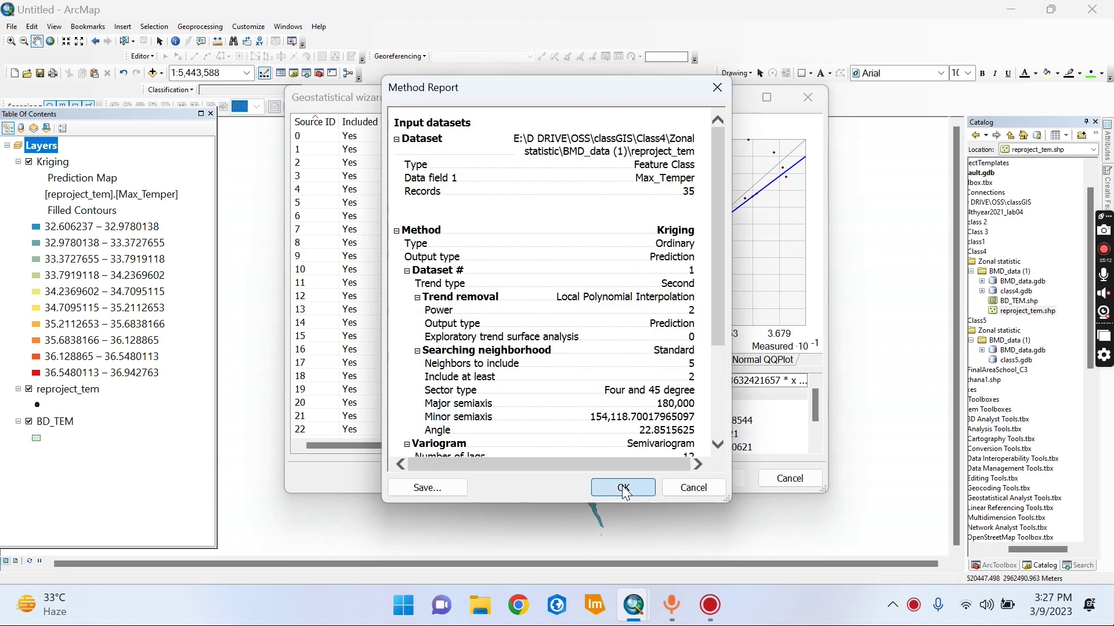
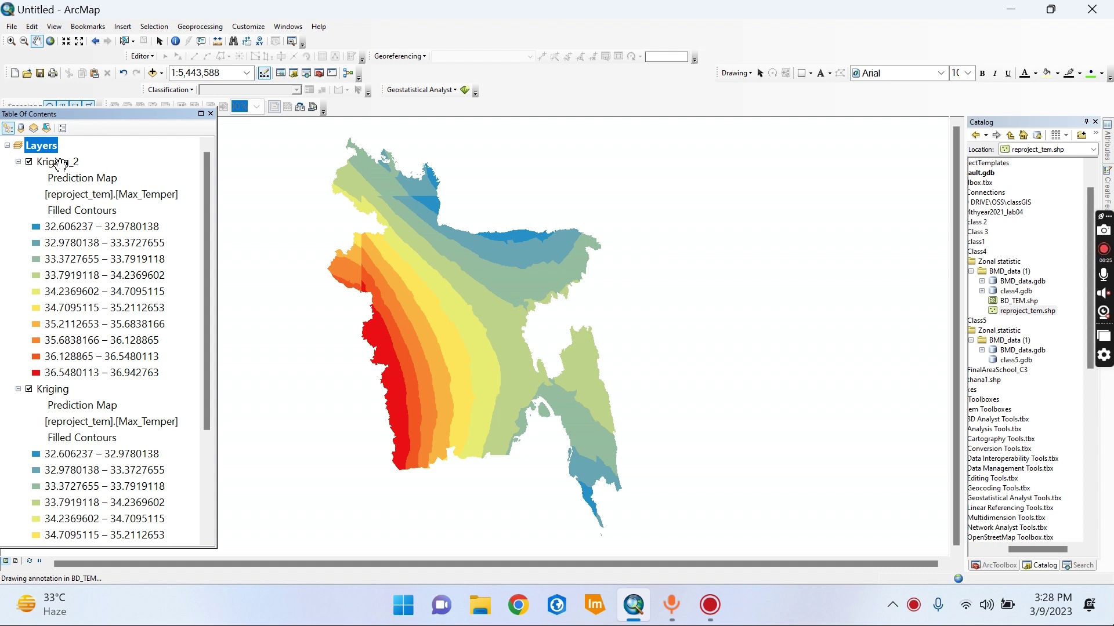
Set the Kriging_2 layer's extent to the rectangular extent of BD_TEM and apply it.
right_click(60, 164)
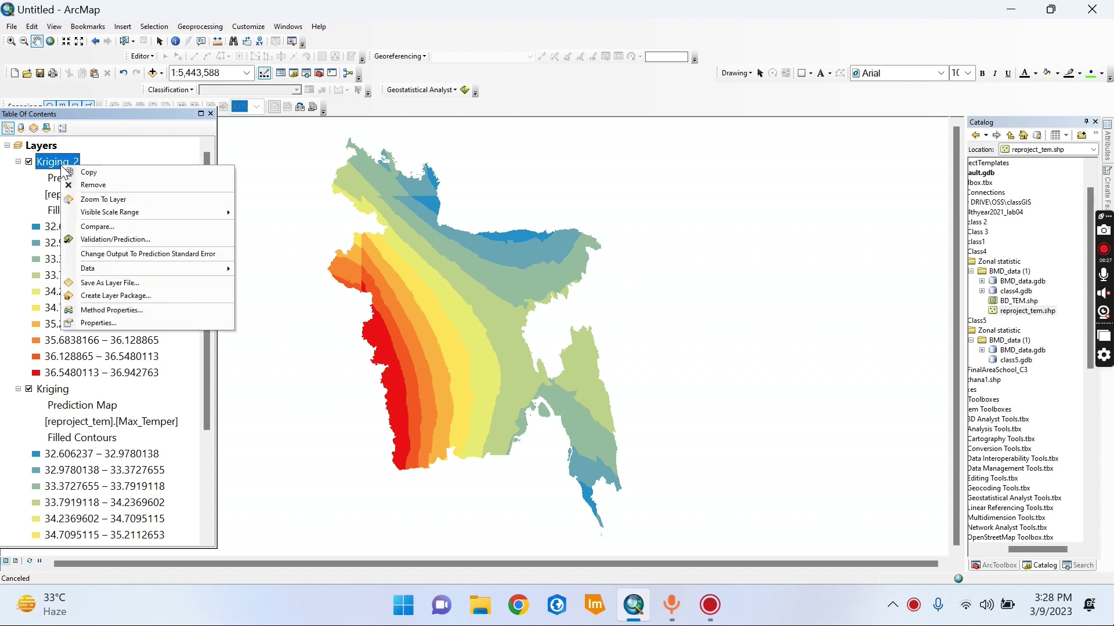
left_click(158, 322)
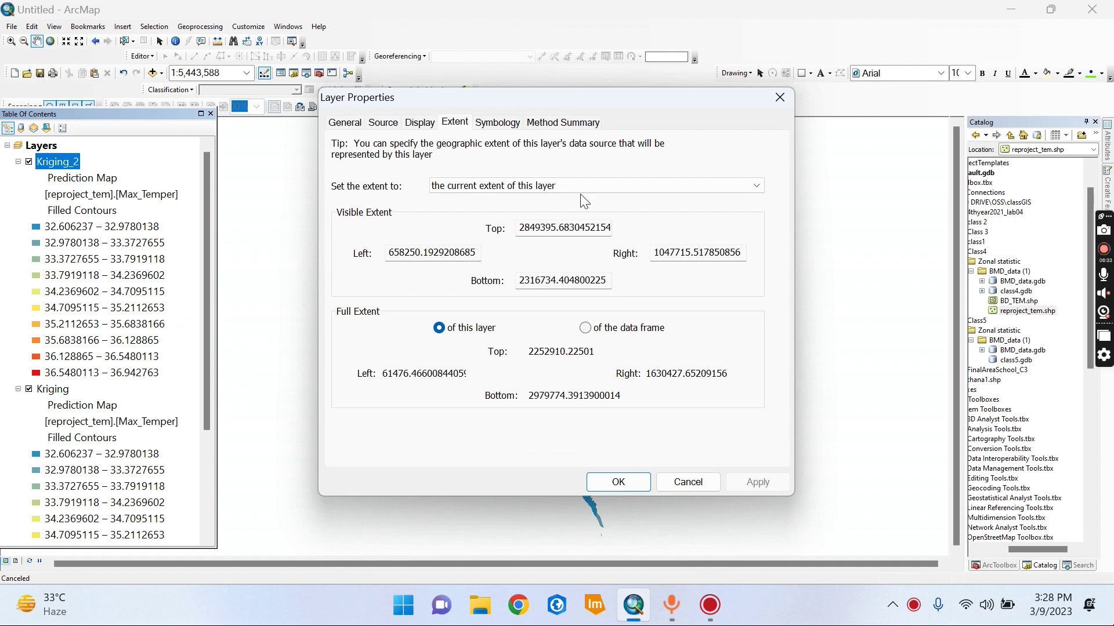
left_click(538, 187)
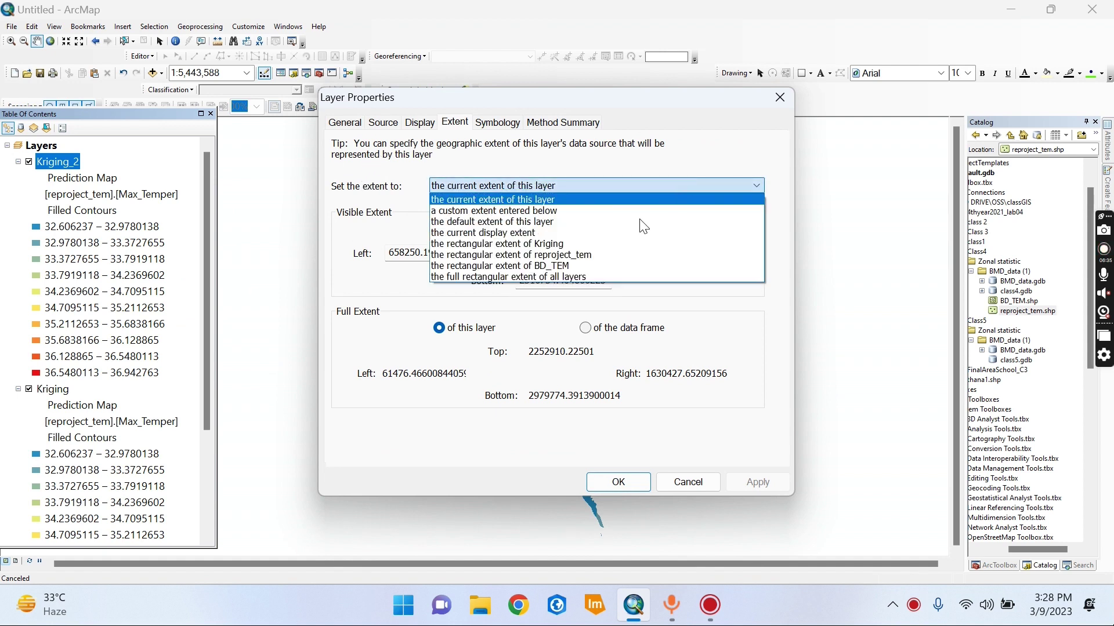
left_click(525, 265)
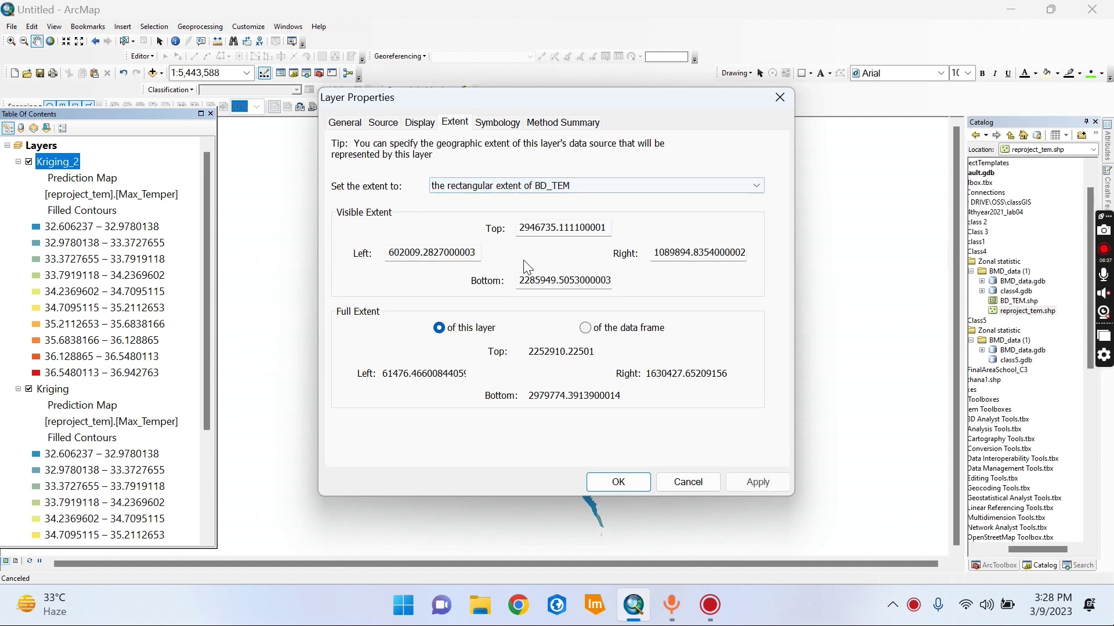
left_click(618, 483)
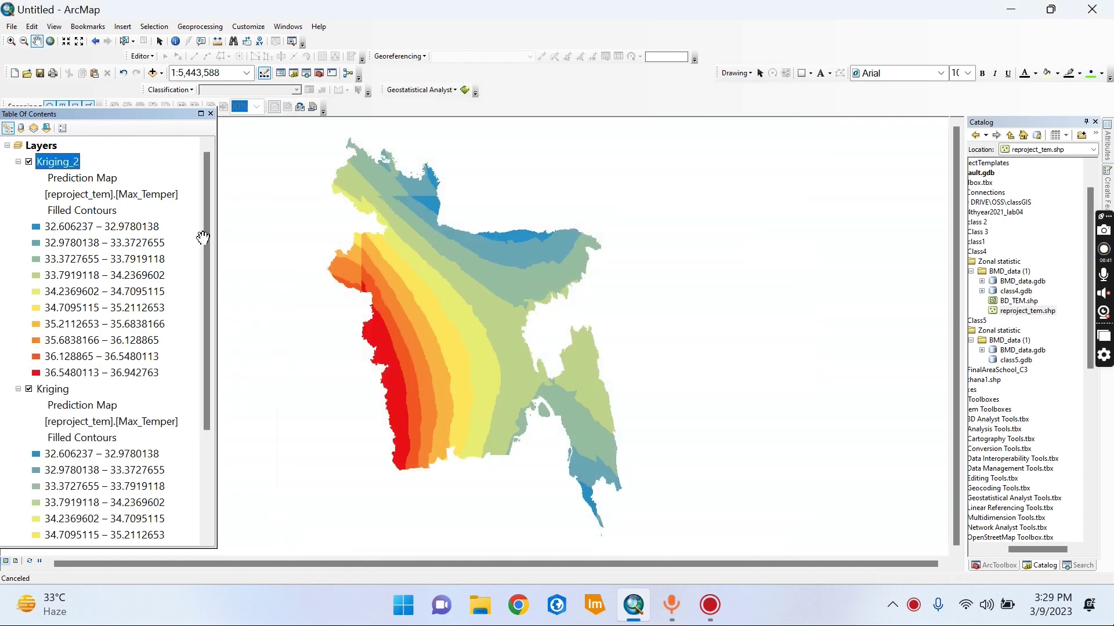
Clip the Layers data frame to the outline of all BD_TEM features instead of the custom extent.
right_click(34, 150)
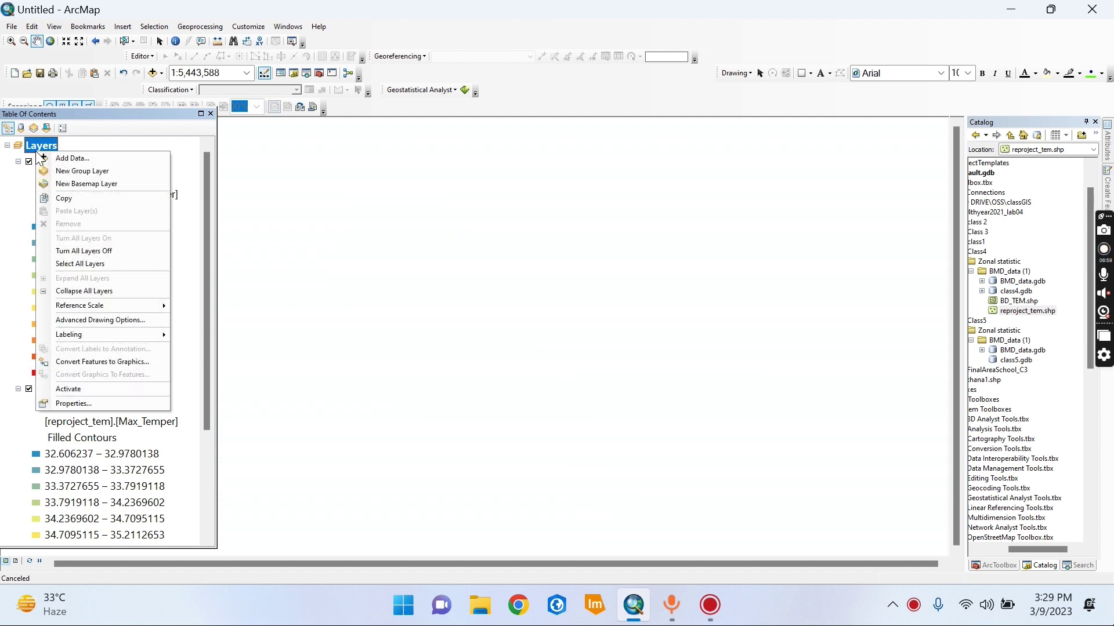
left_click(72, 405)
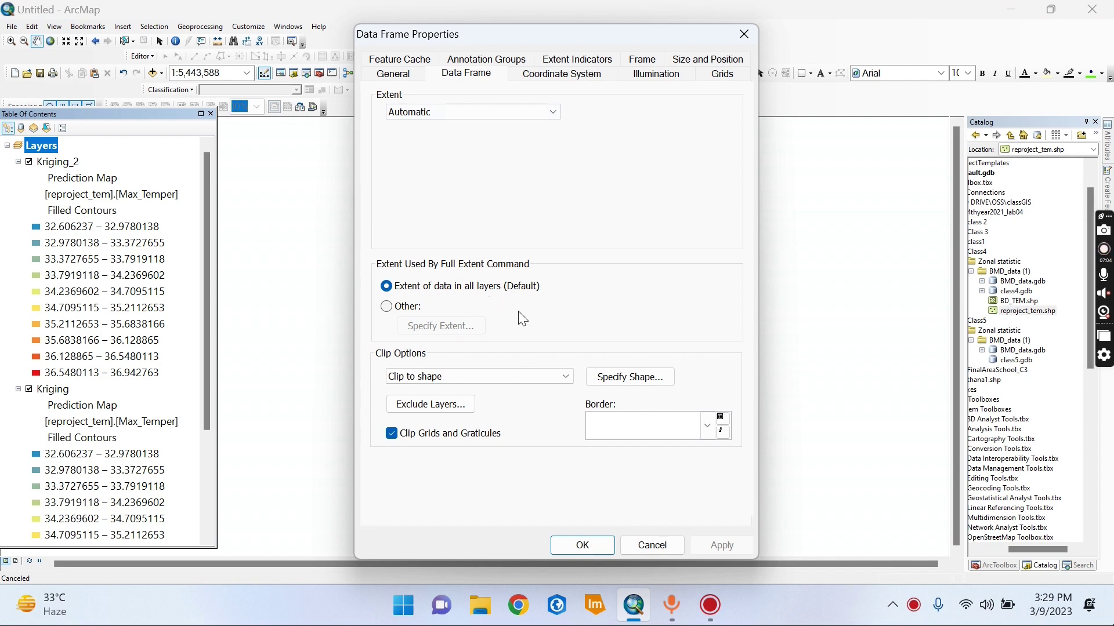
left_click(623, 376)
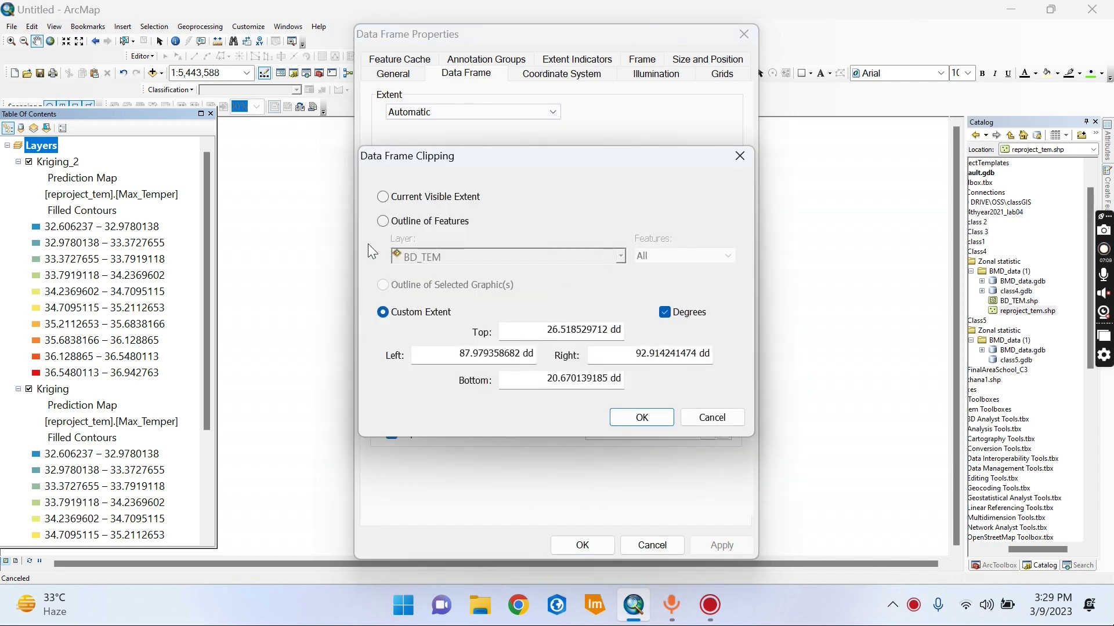
left_click(383, 221)
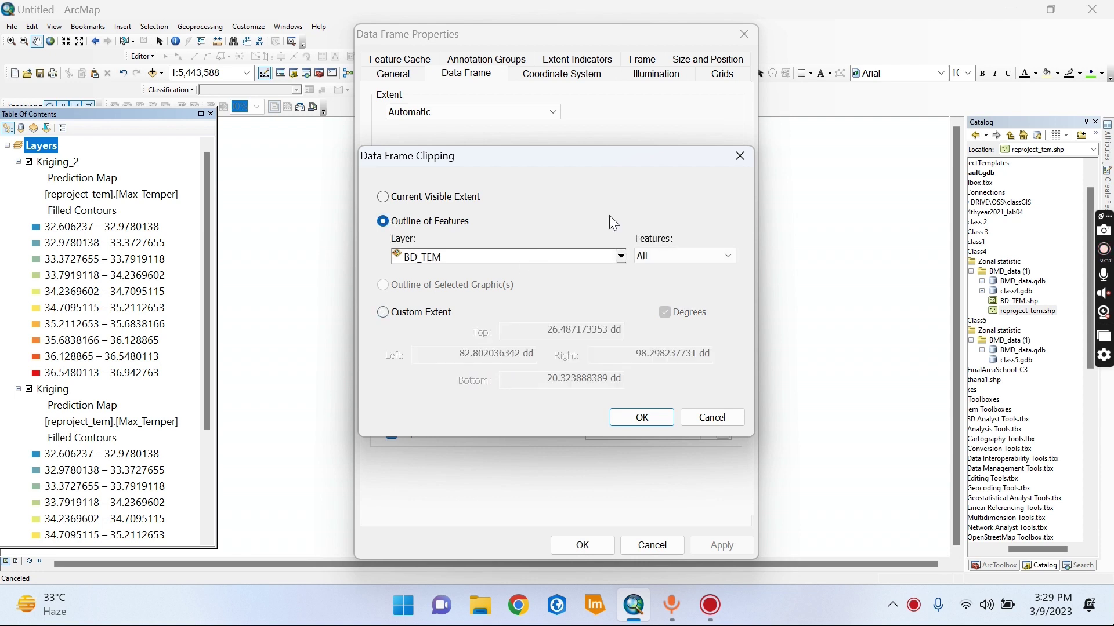
left_click(637, 419)
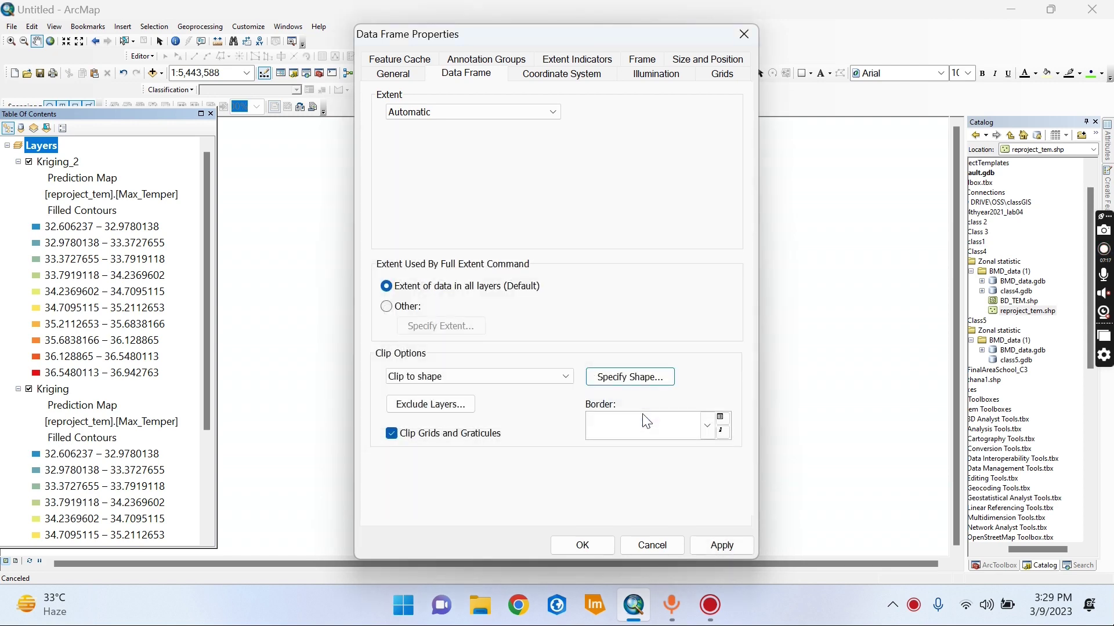
left_click(582, 546)
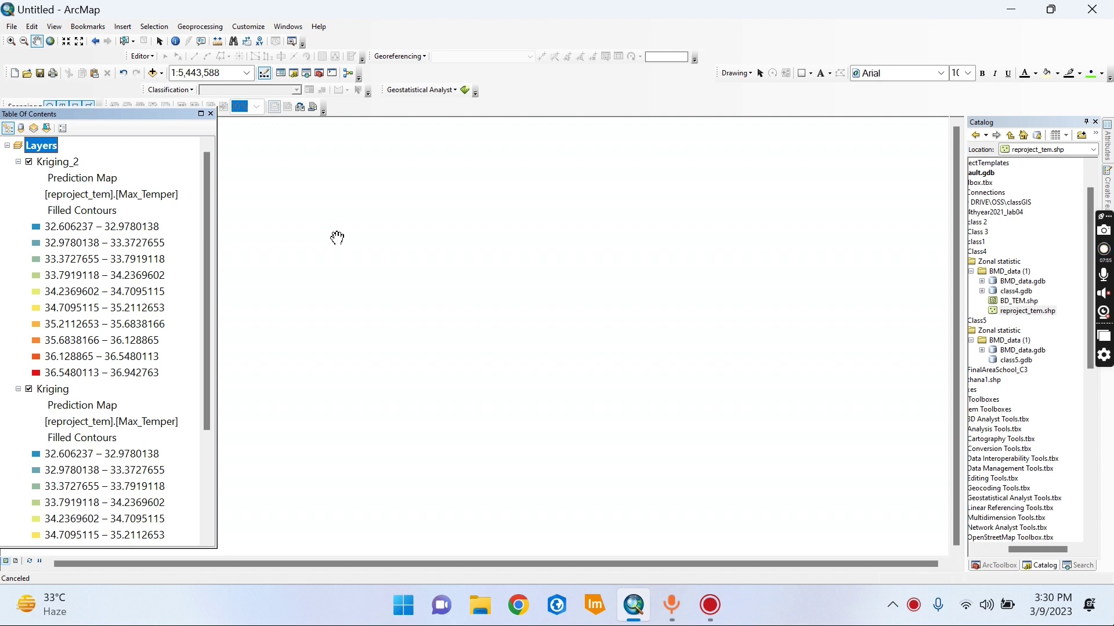
left_click(337, 238)
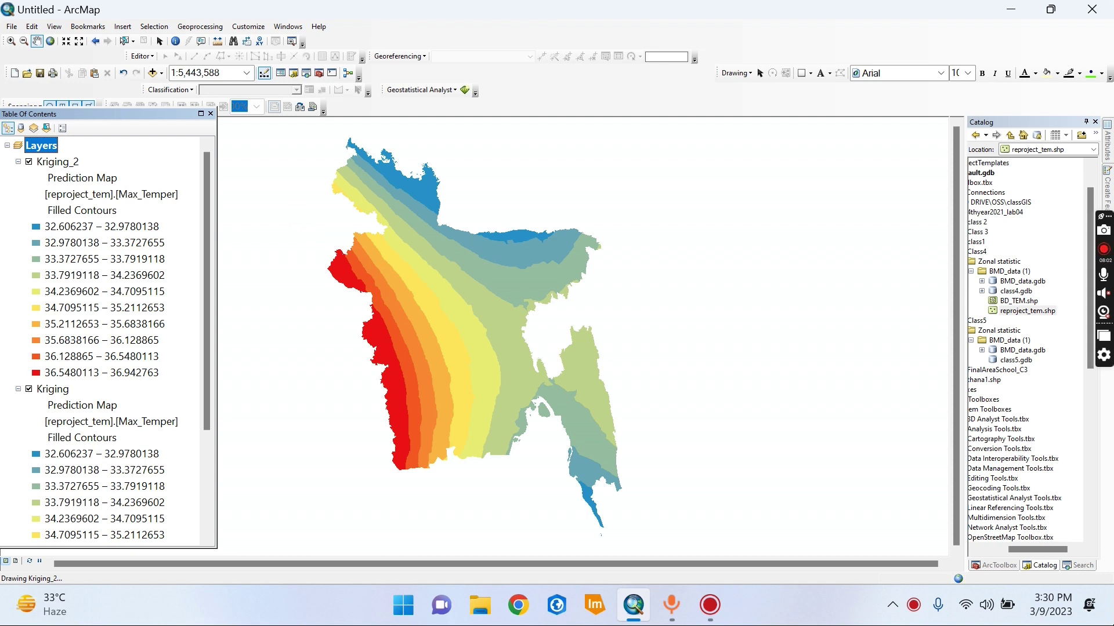
Set the extent of the Kriging_2 layer to the rectangular extent of BD_TEM.
right_click(57, 162)
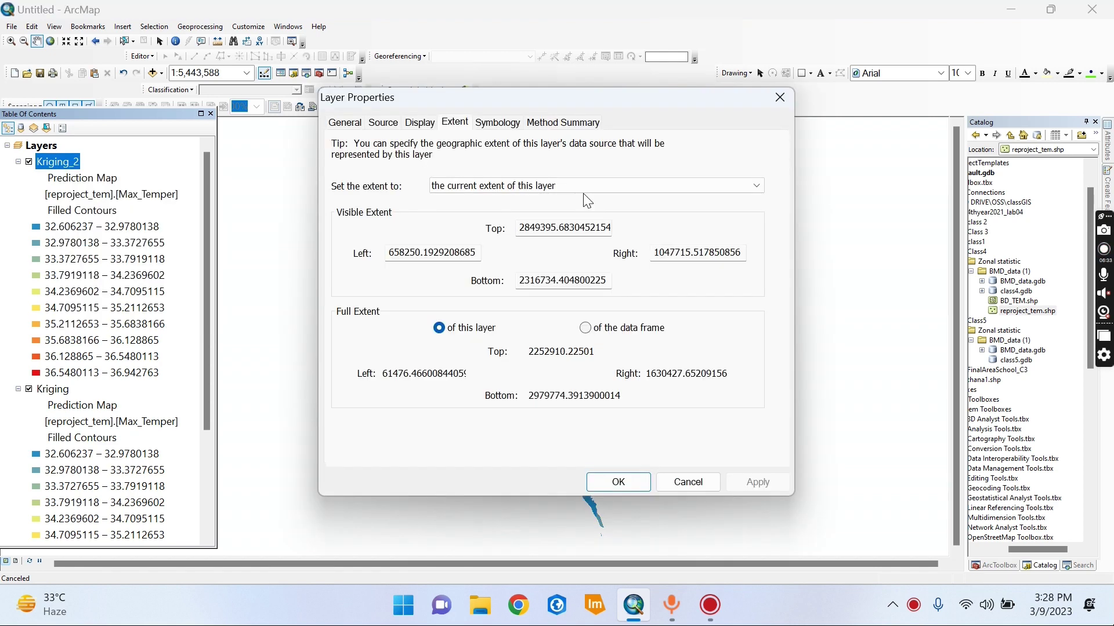
left_click(686, 186)
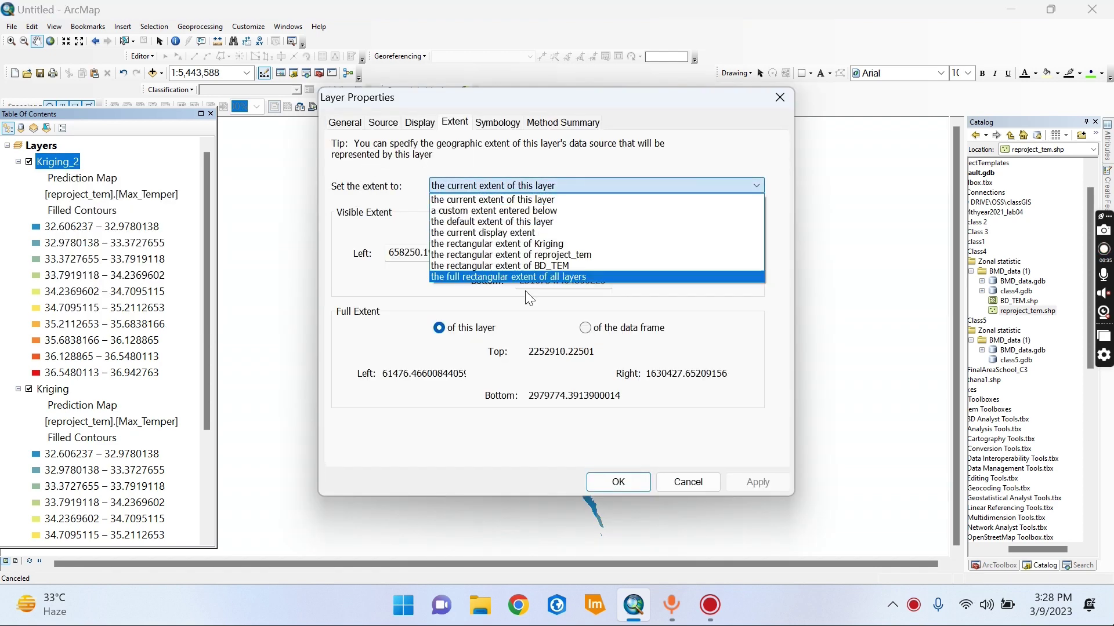
left_click(522, 265)
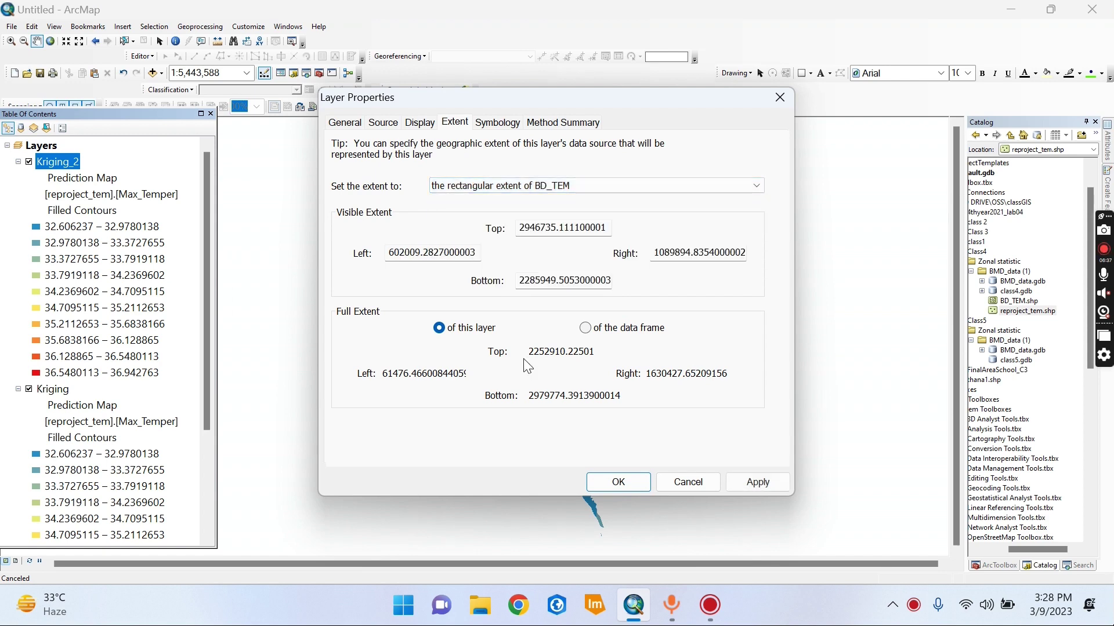
left_click(618, 468)
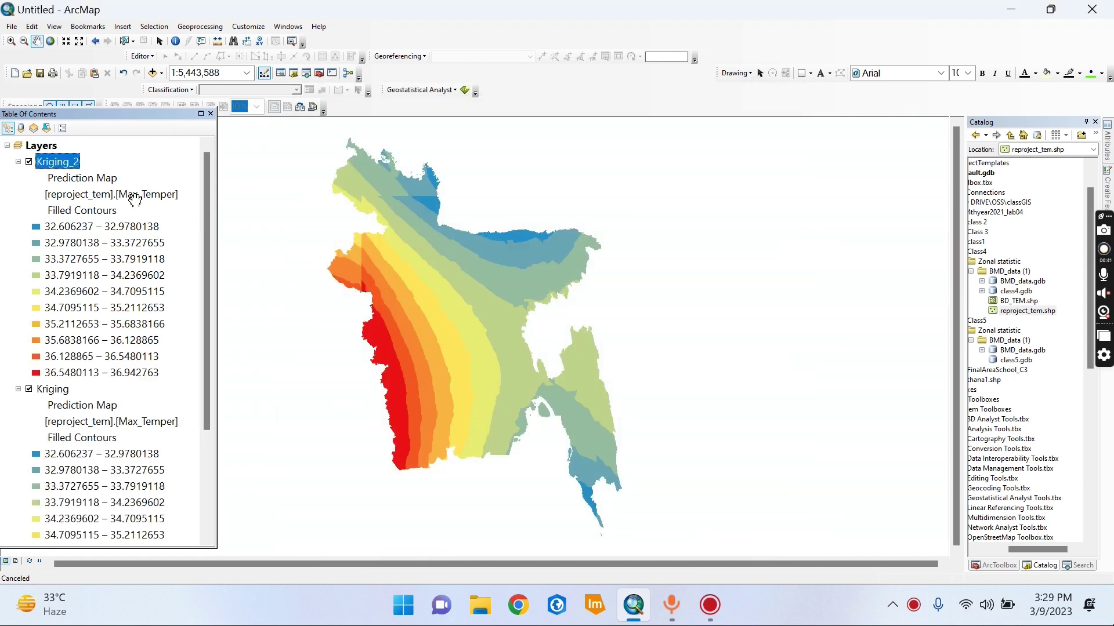
Specify the data frame's clip shape again as the outline of all features in BD_TEM and apply it.
right_click(34, 150)
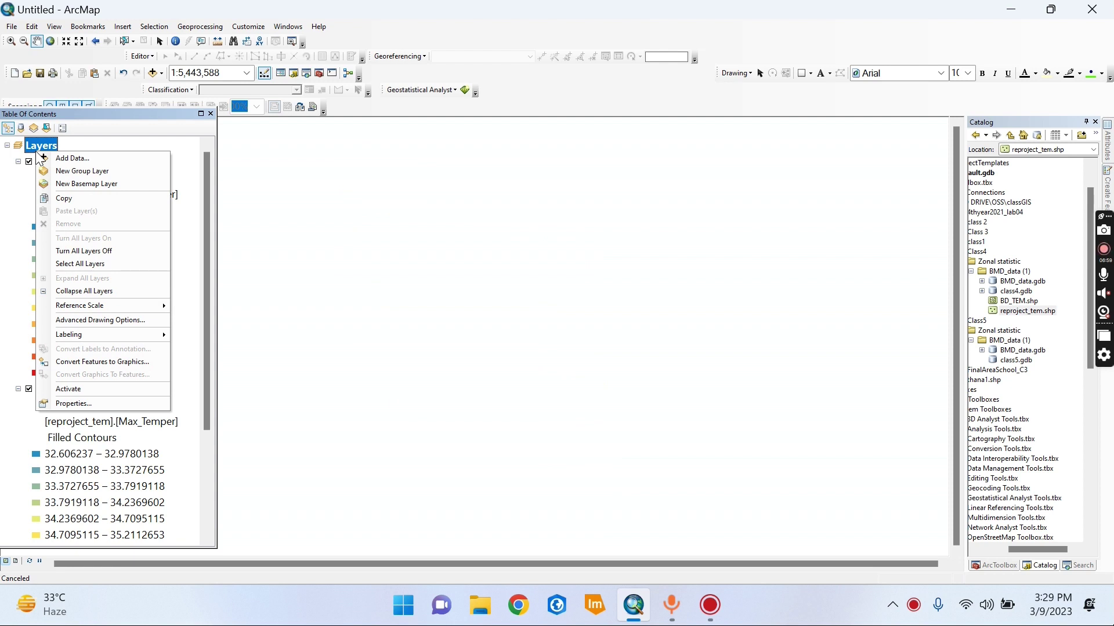
left_click(72, 405)
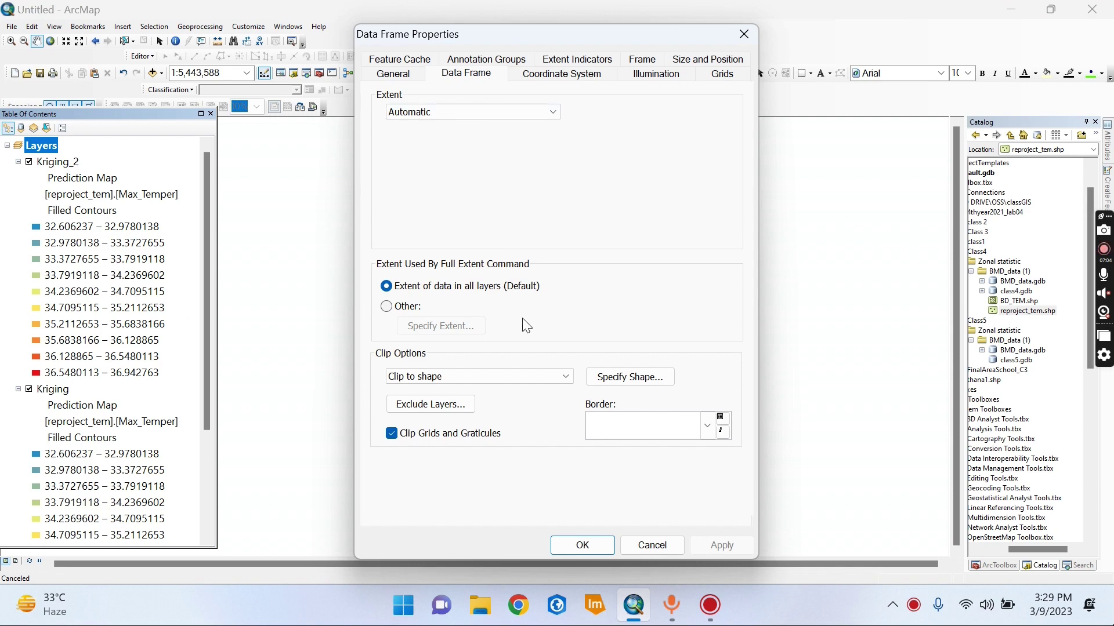
left_click(621, 372)
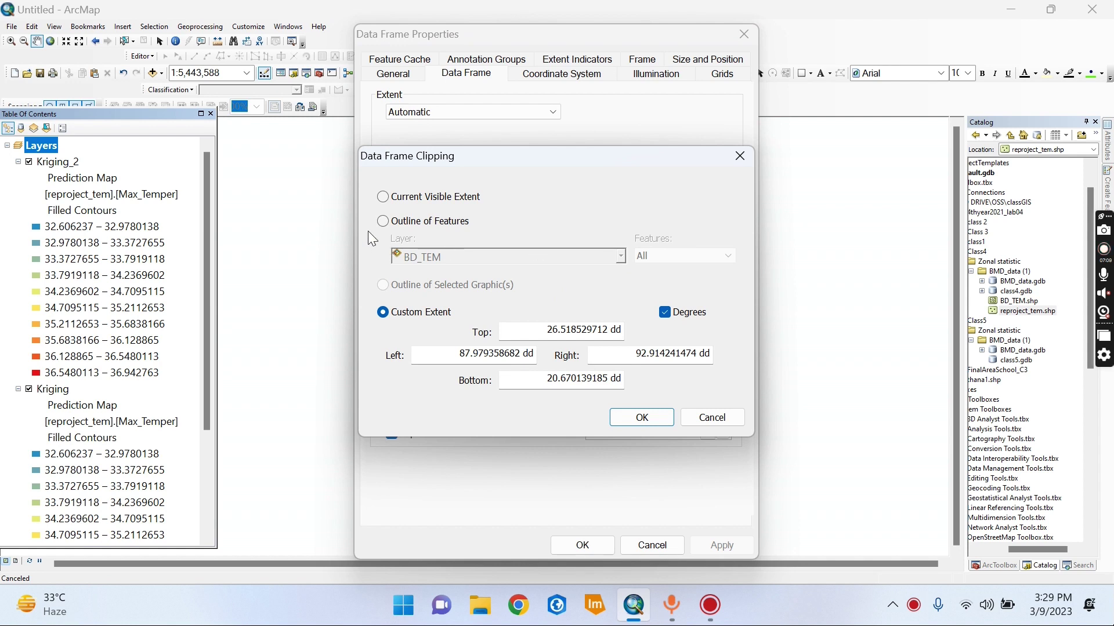
left_click(384, 221)
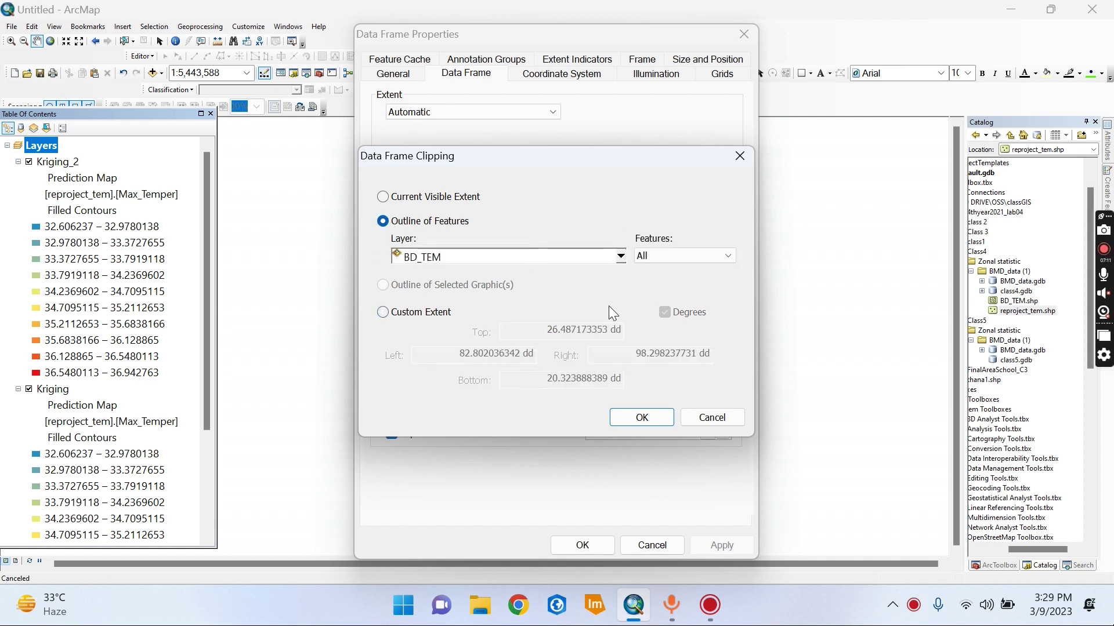
left_click(636, 421)
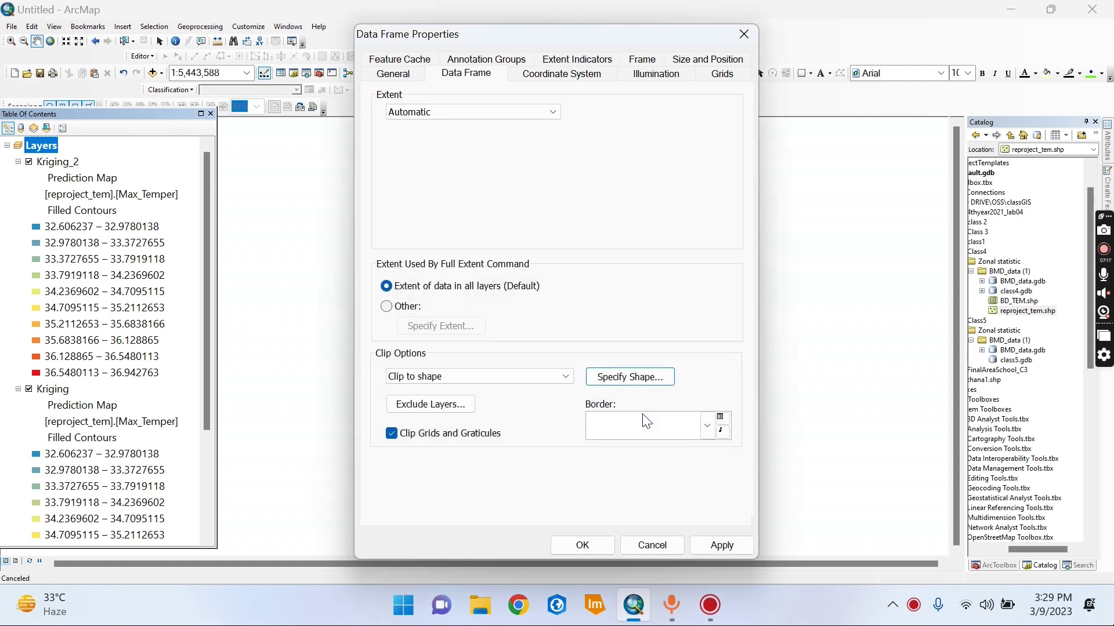
left_click(582, 545)
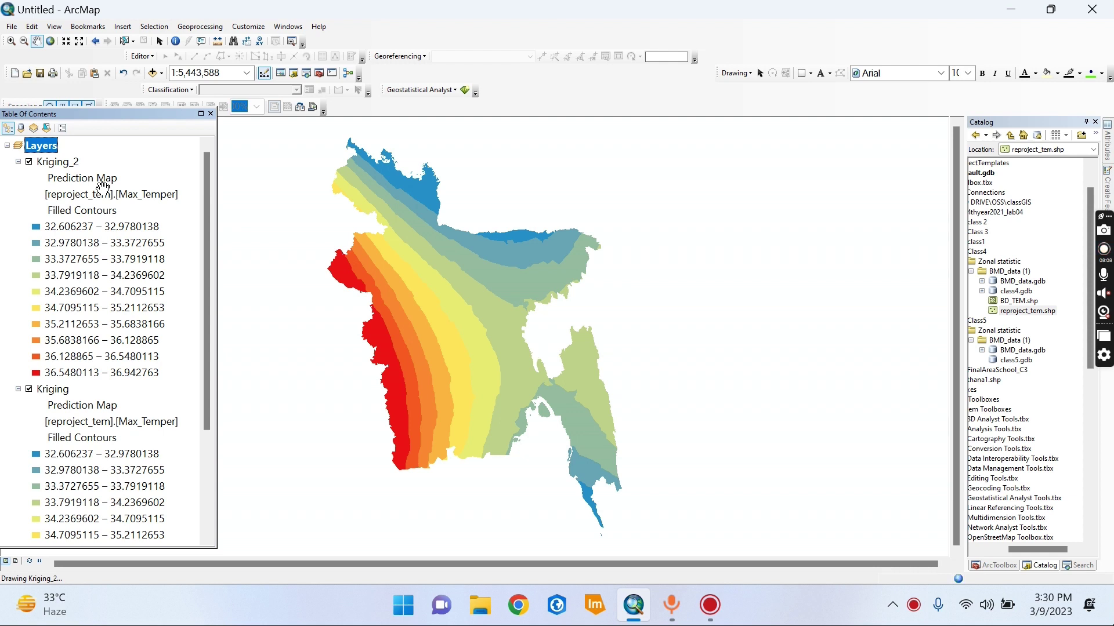
View Kriging_2 as a prediction standard error map with the Kriging layer hidden, and change its output back to prediction.
right_click(58, 162)
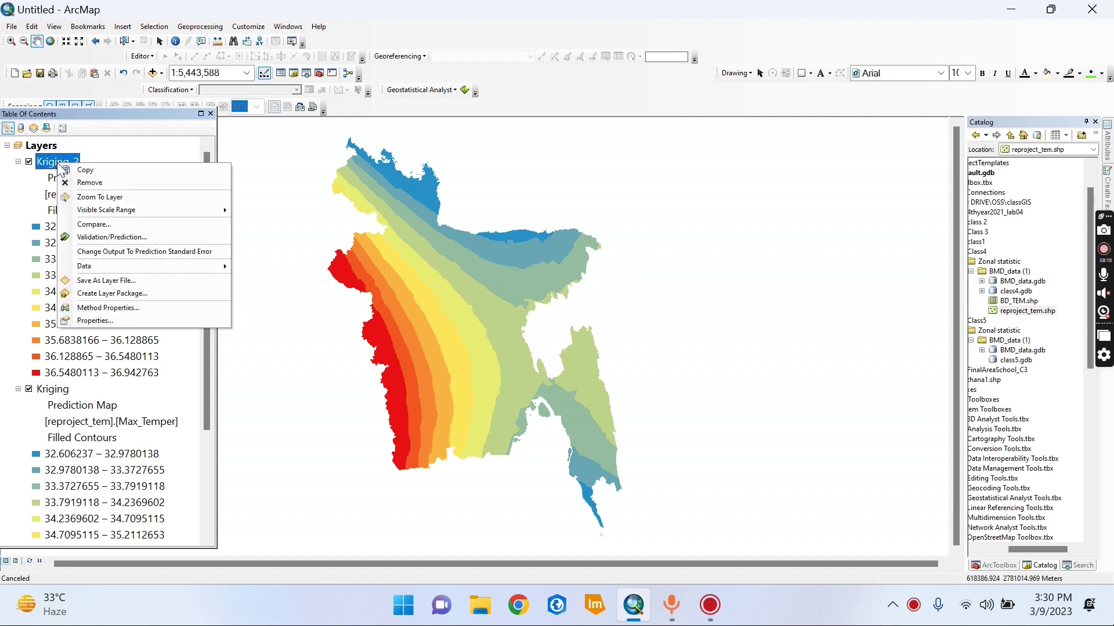
left_click(129, 253)
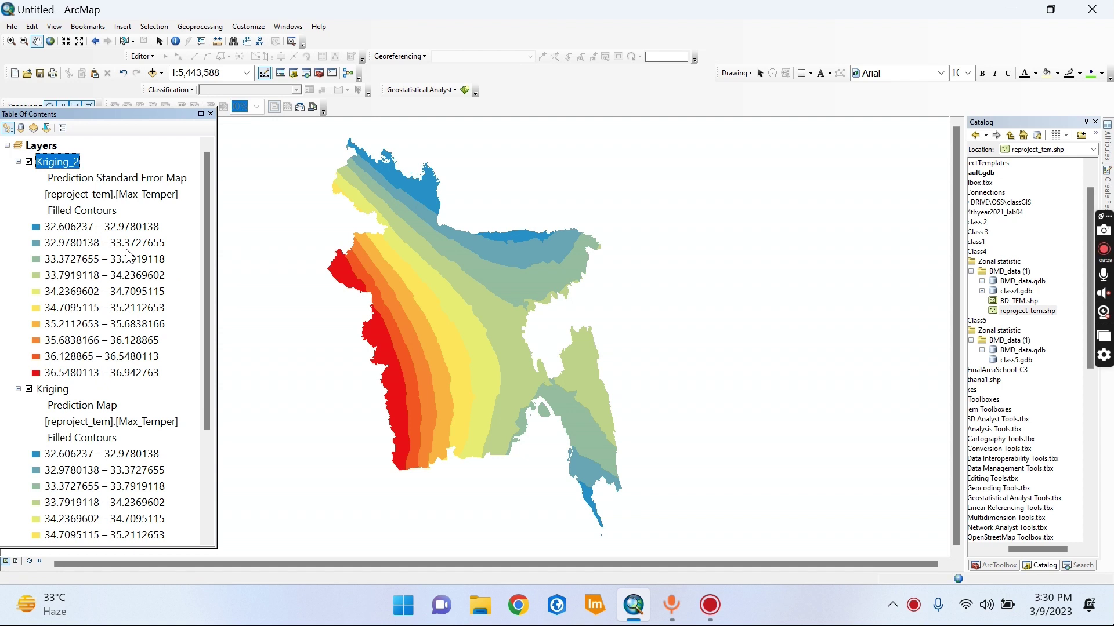
left_click(28, 389)
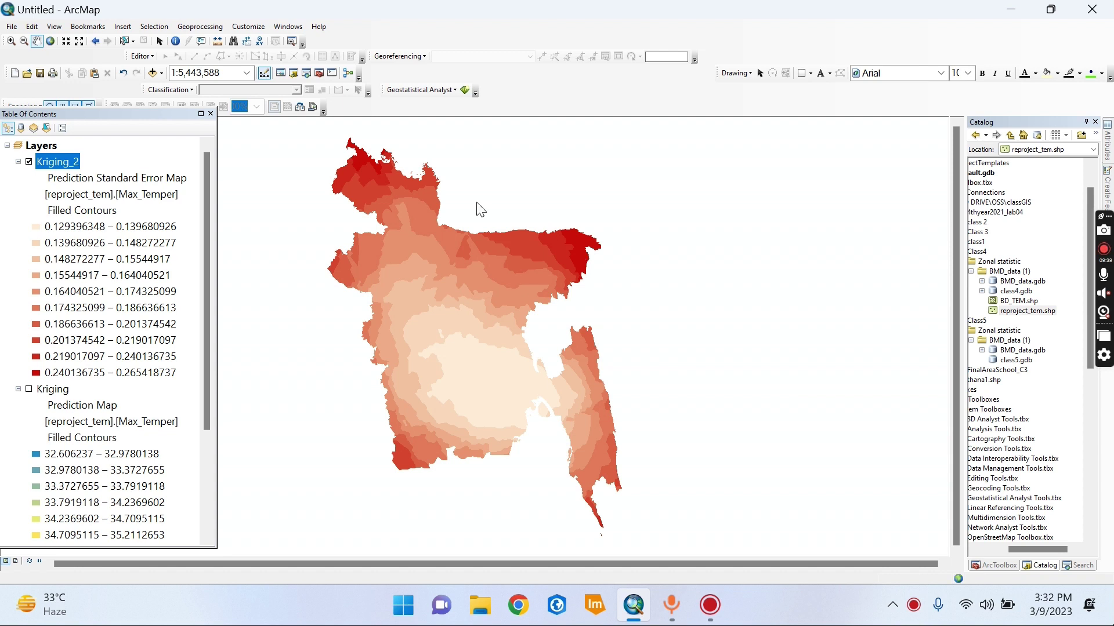
right_click(70, 162)
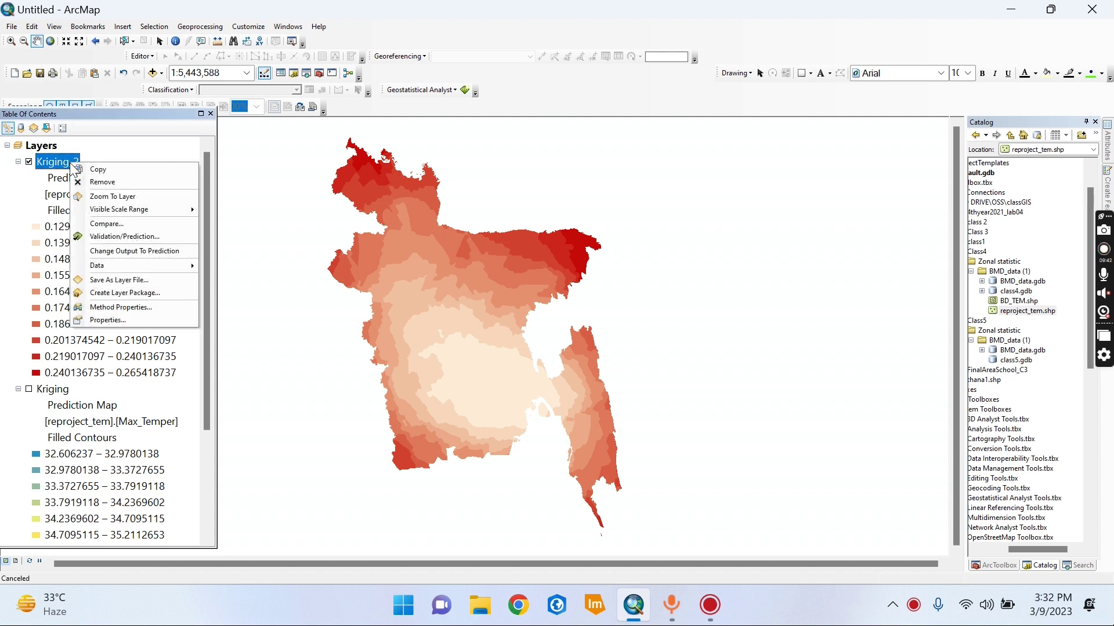
left_click(125, 252)
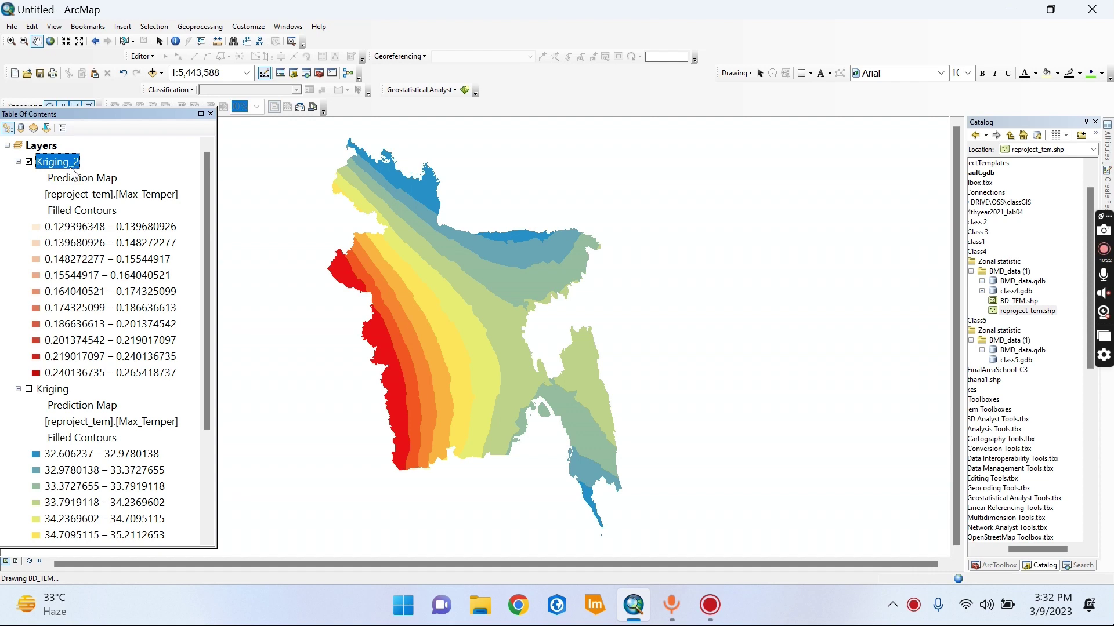
Compare the cross-validation prediction errors of Kriging_2 with those of Kriging, and close the comparison.
right_click(65, 164)
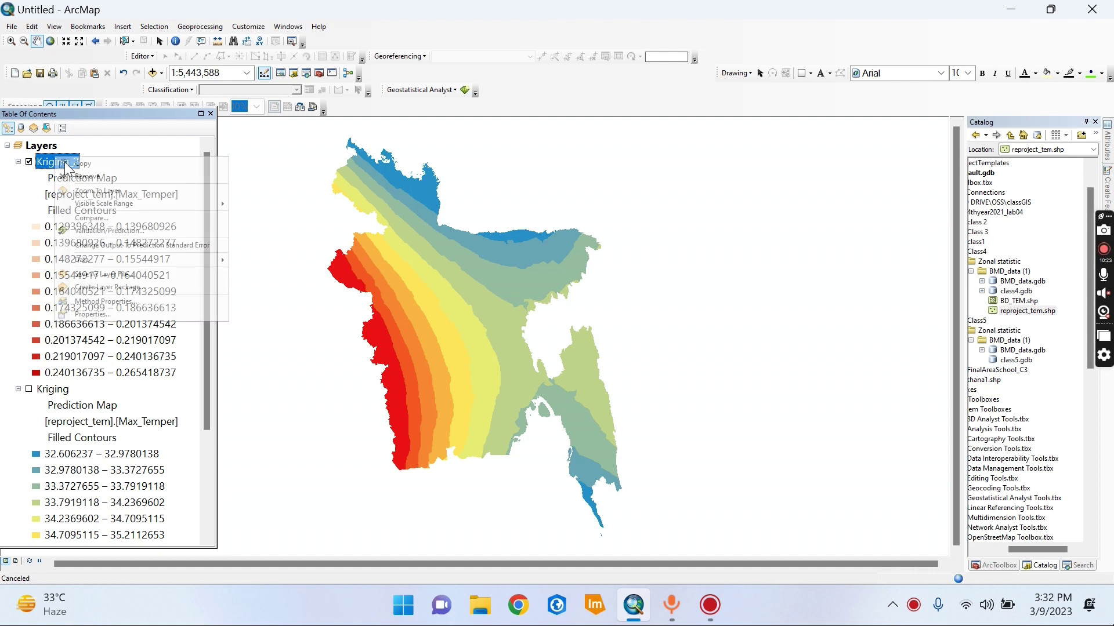
left_click(96, 217)
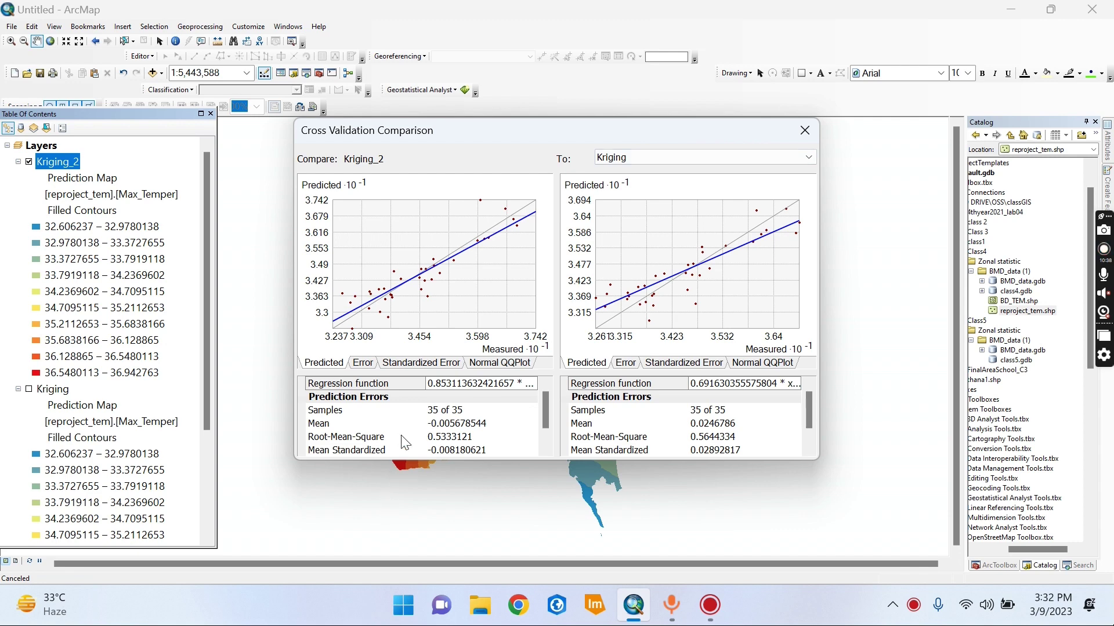
scroll(404, 435, "down", 1)
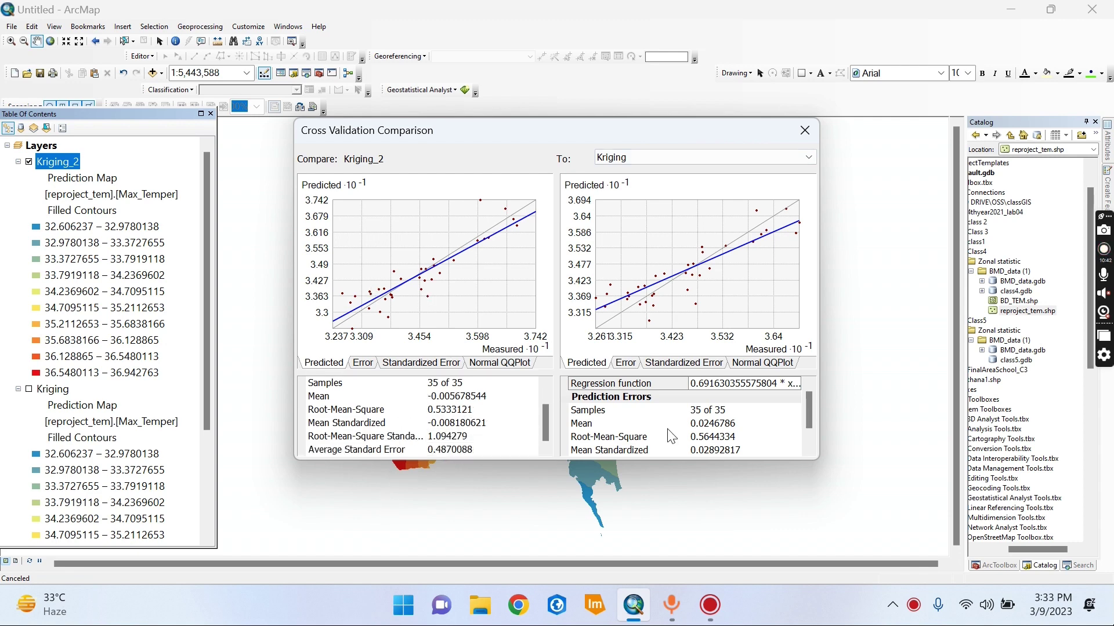
scroll(673, 435, "down", 1)
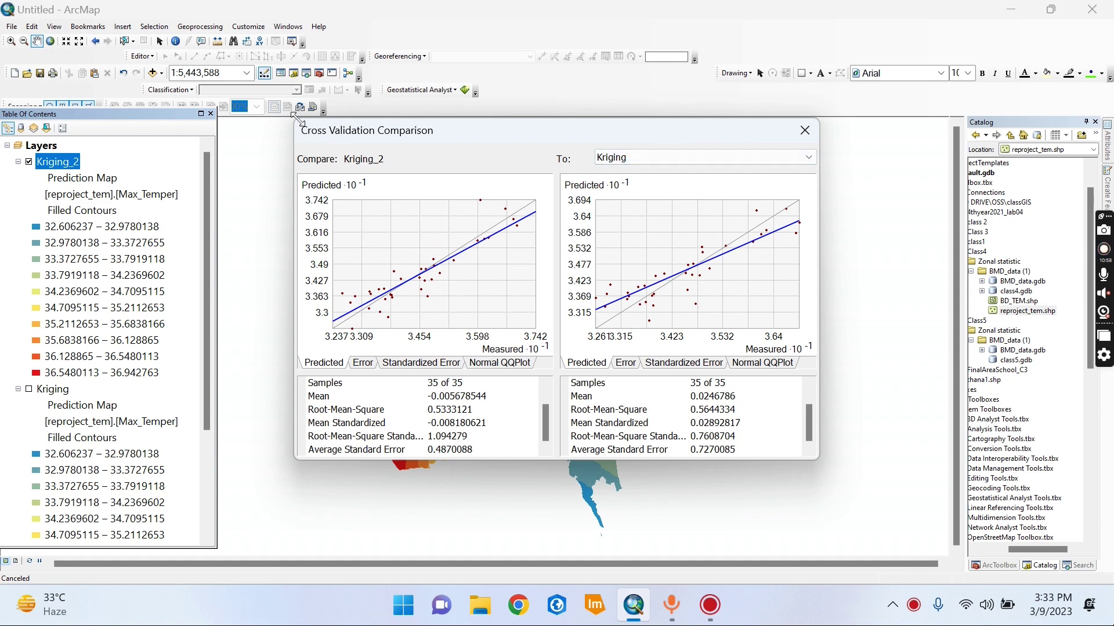
left_click(802, 129)
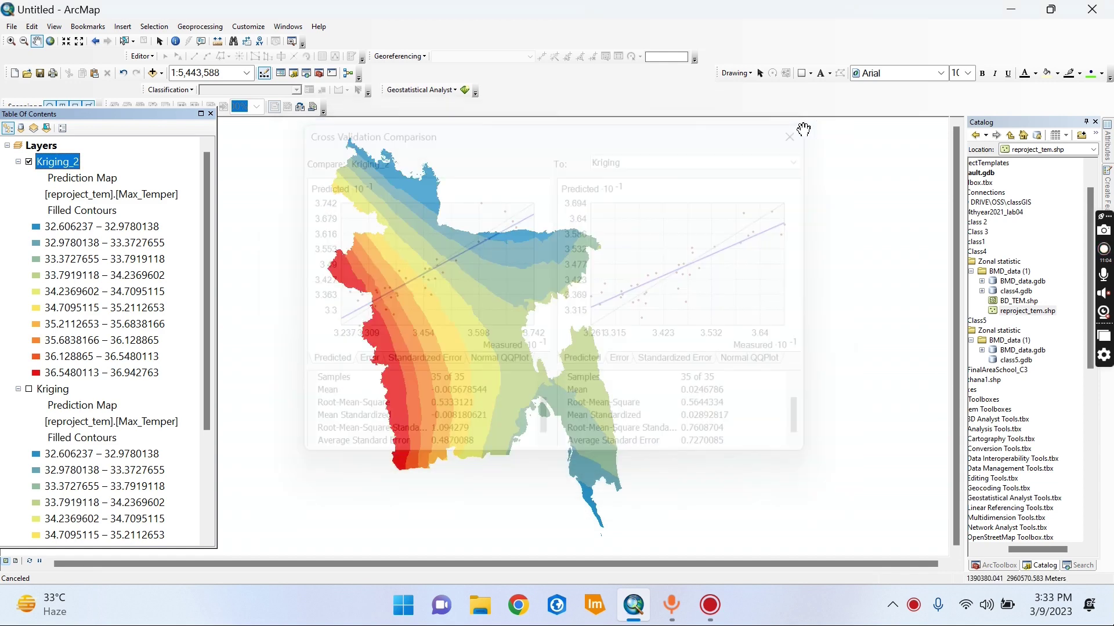
Remove the Kriging layer from the map.
right_click(53, 389)
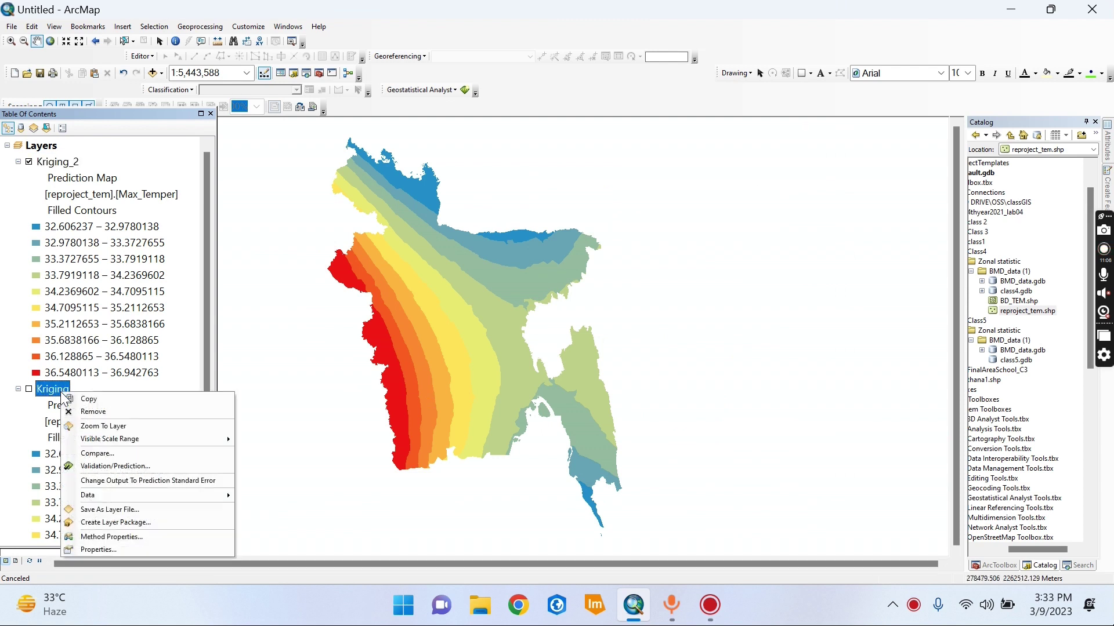
left_click(106, 410)
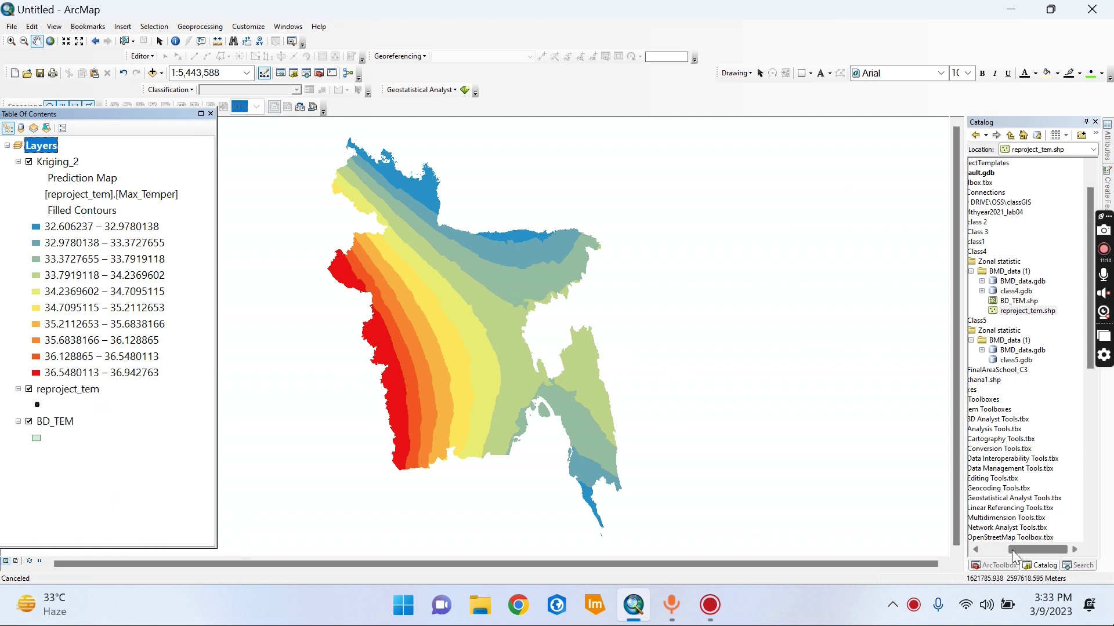
Open the GA Layer To Grid tool from the Working with Geostatistical Layers toolset of Geostatistical Analyst Tools.
left_click_drag(1011, 550, 987, 555)
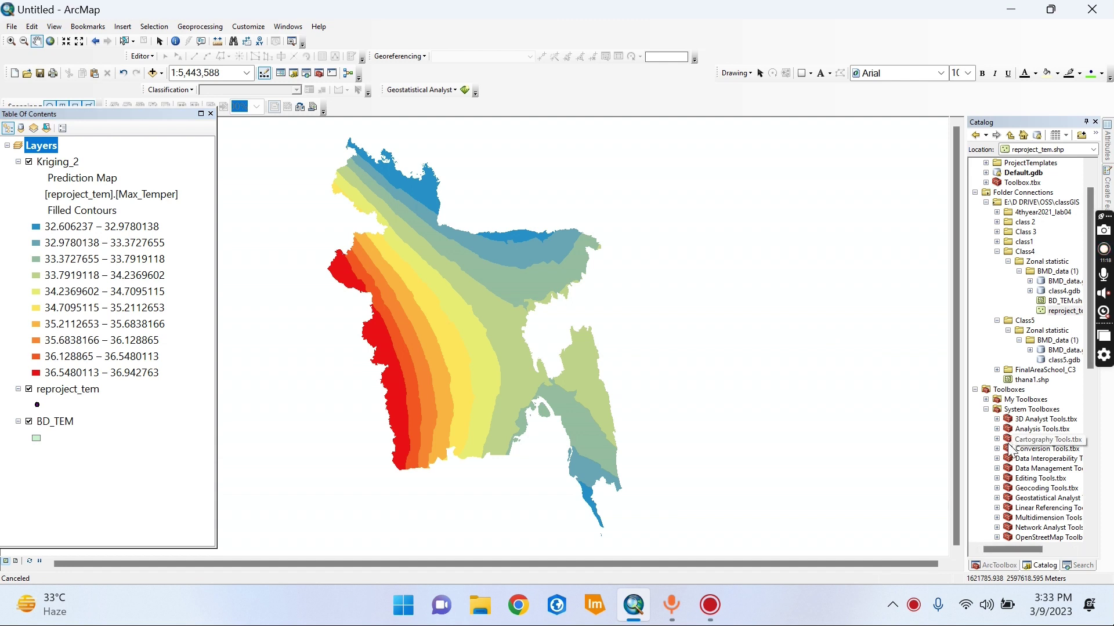
scroll(1012, 449, "down", 2)
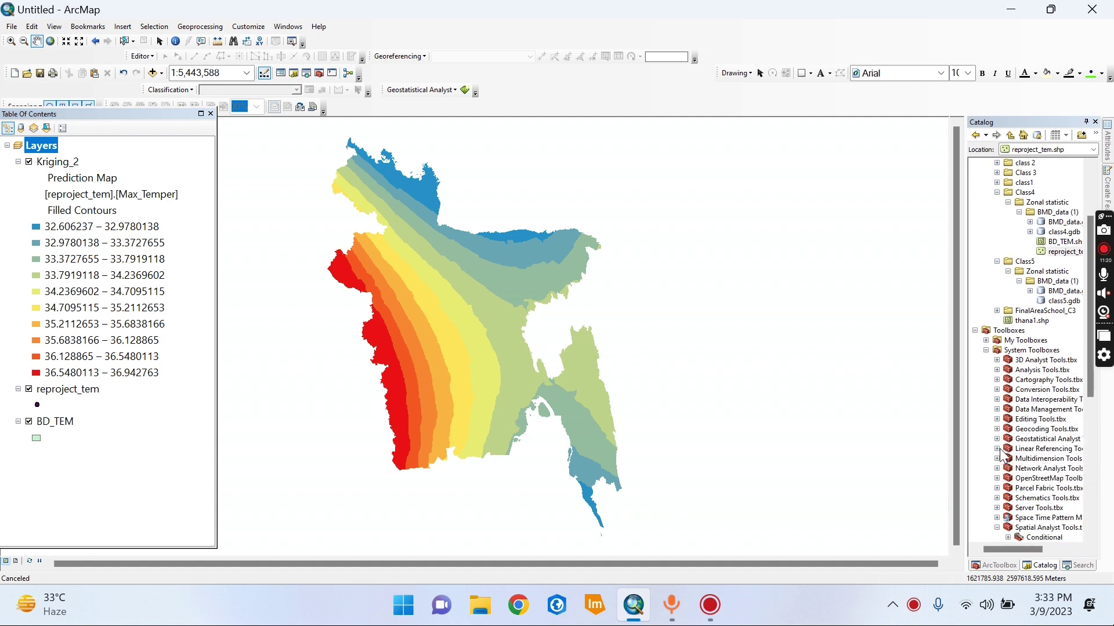
left_click(997, 439)
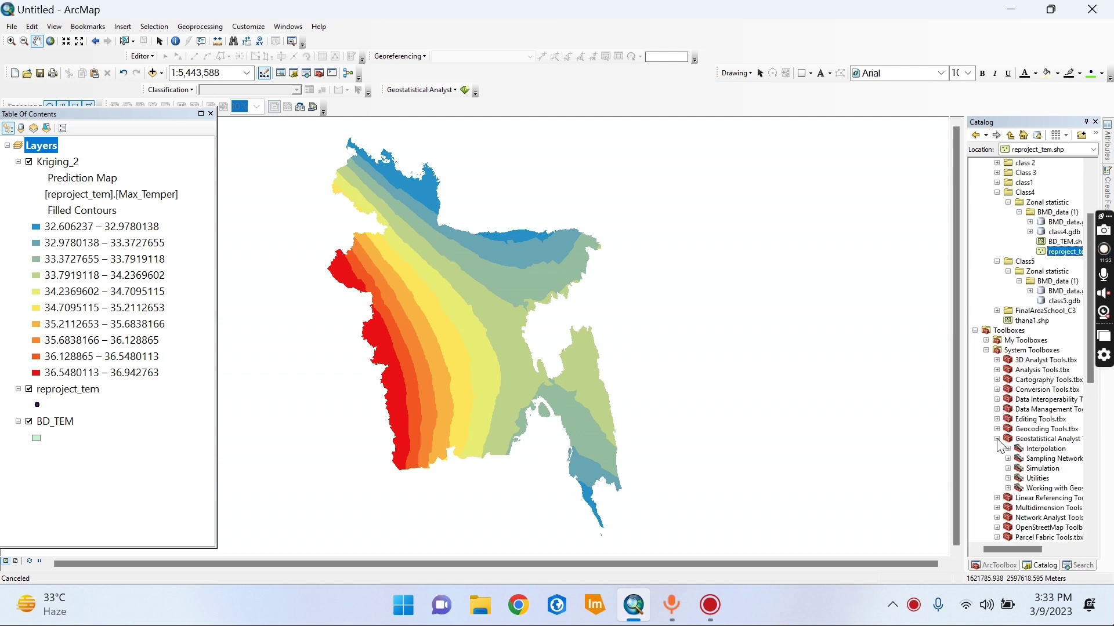
left_click(1008, 489)
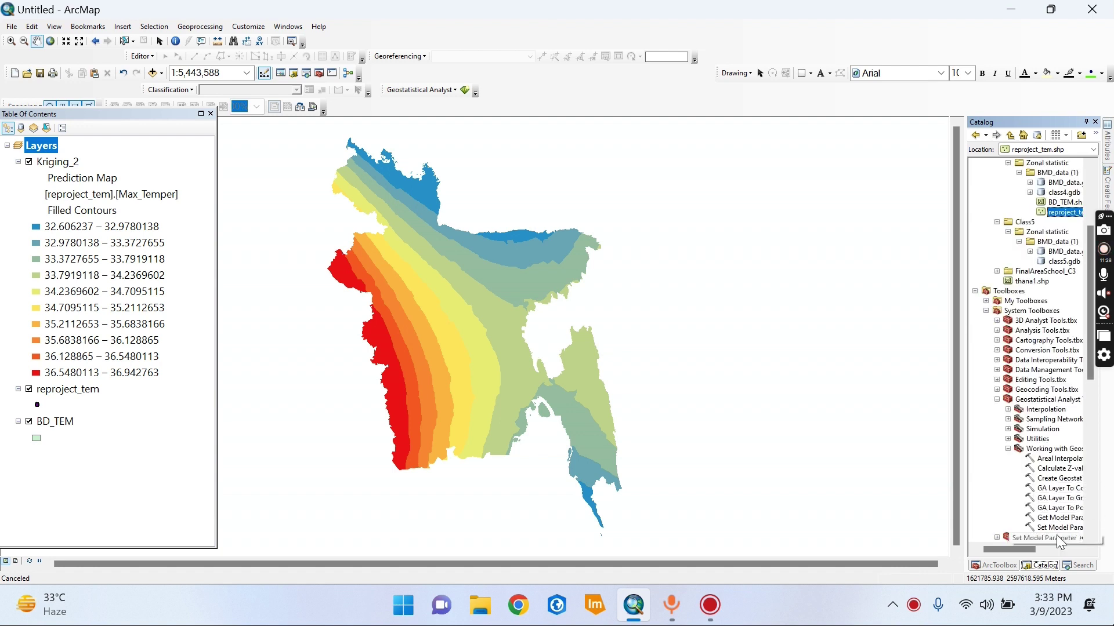
left_click_drag(1030, 551, 1048, 552)
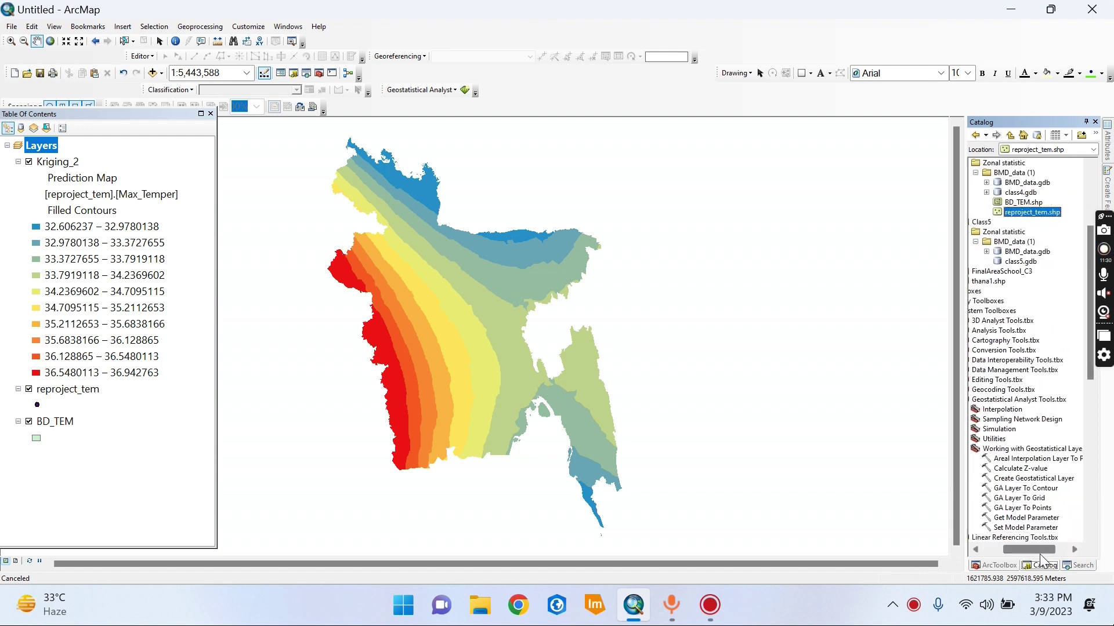
double_click(1016, 498)
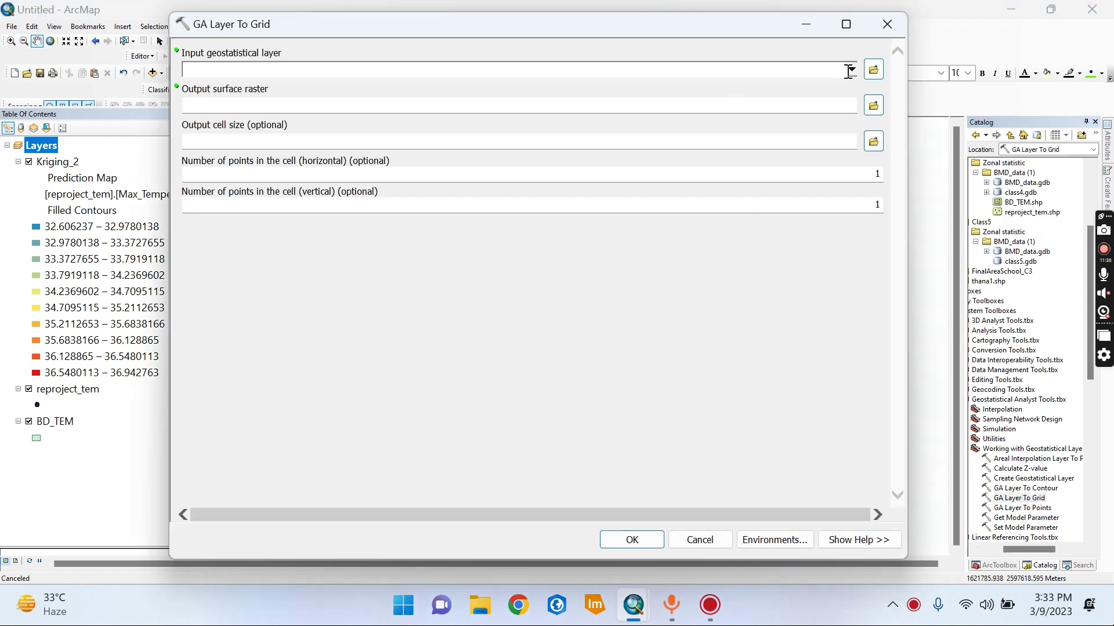
Convert the Kriging_2 geostatistical layer to a raster grid, keeping the default output raster in class5.gdb and the default cell size.
left_click(851, 70)
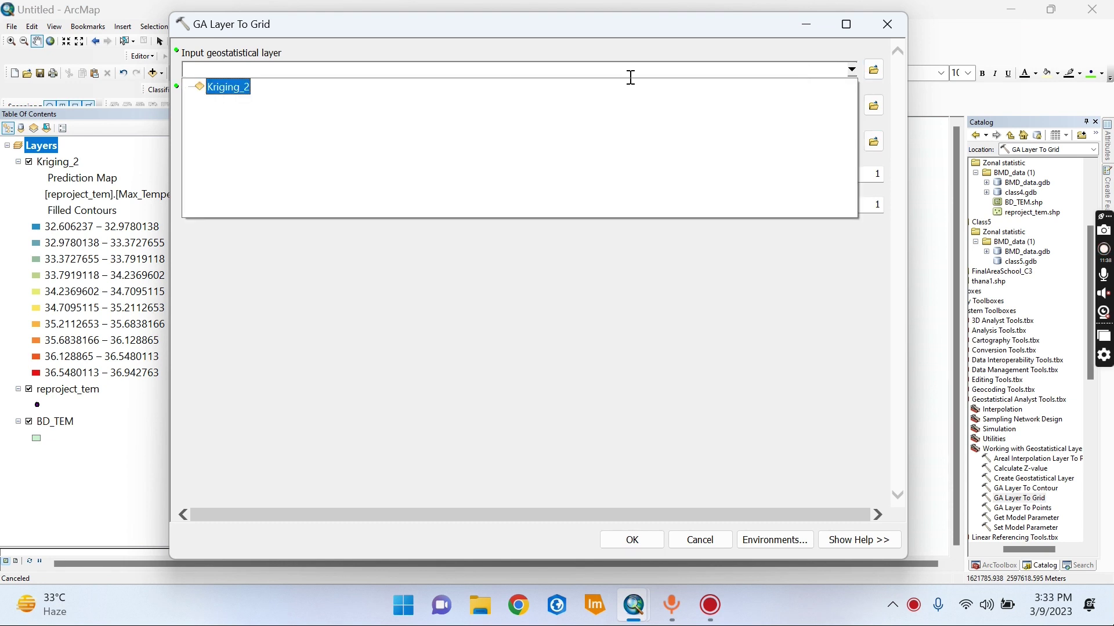
left_click(229, 89)
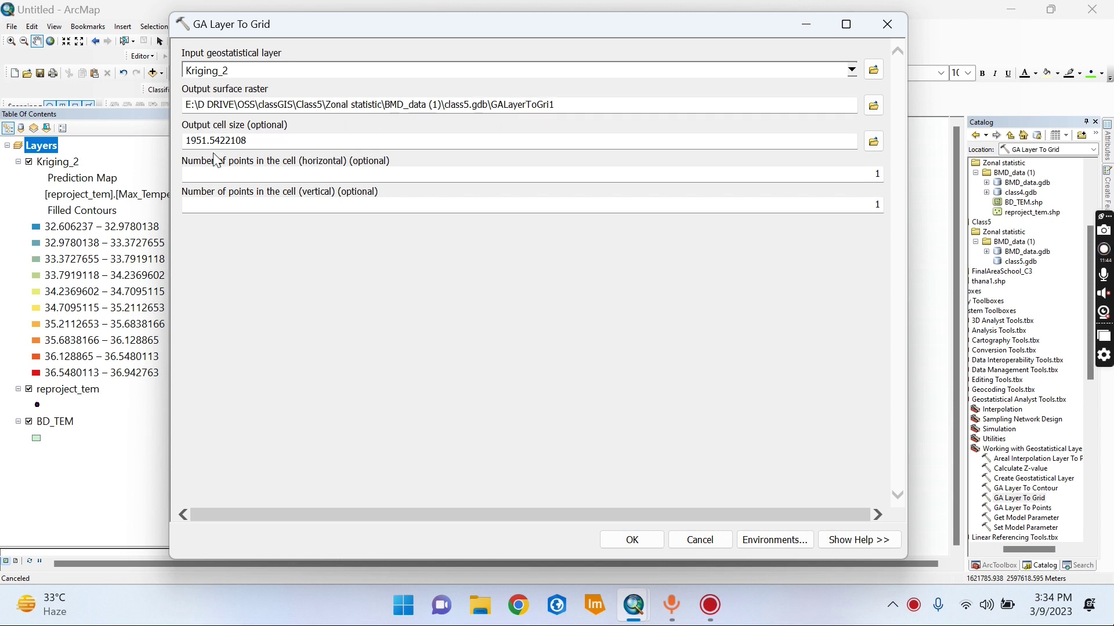
left_click_drag(248, 140, 191, 151)
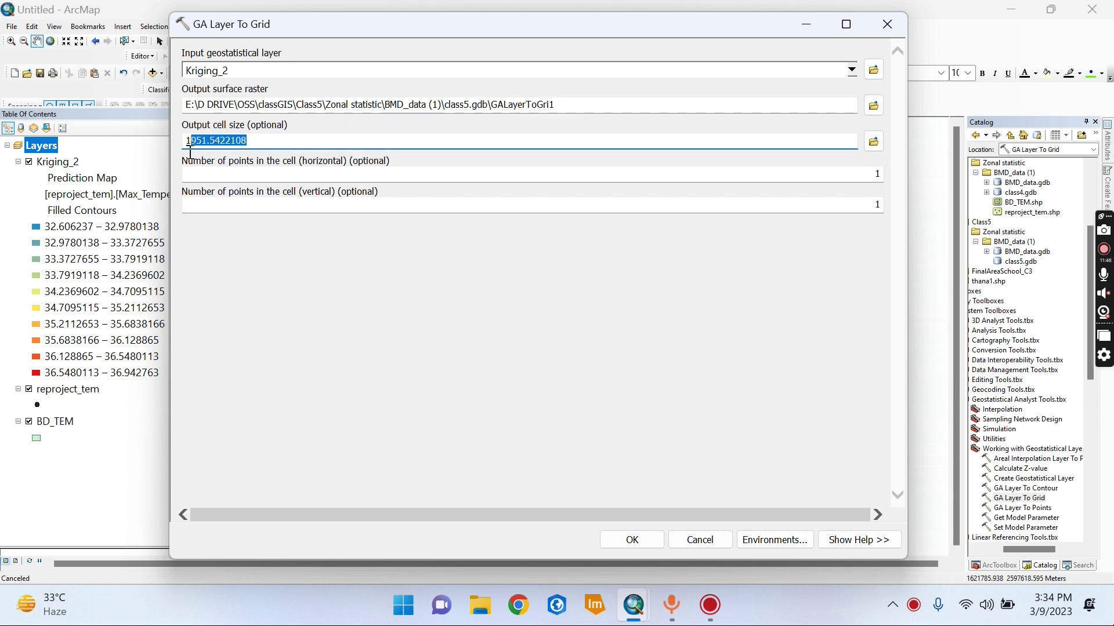
left_click(277, 141)
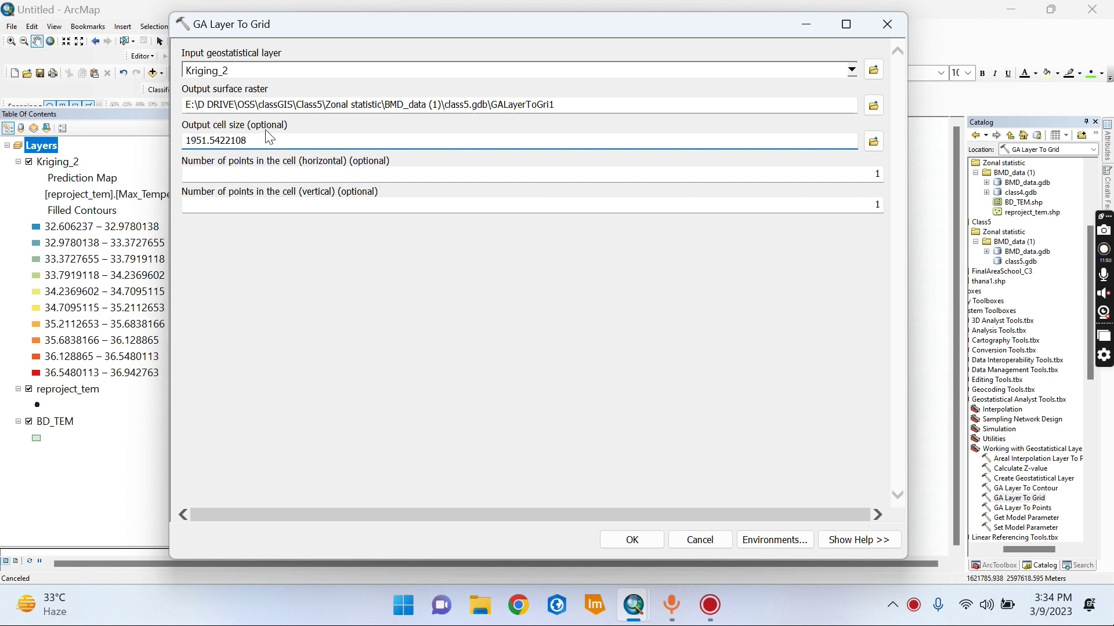
left_click(658, 538)
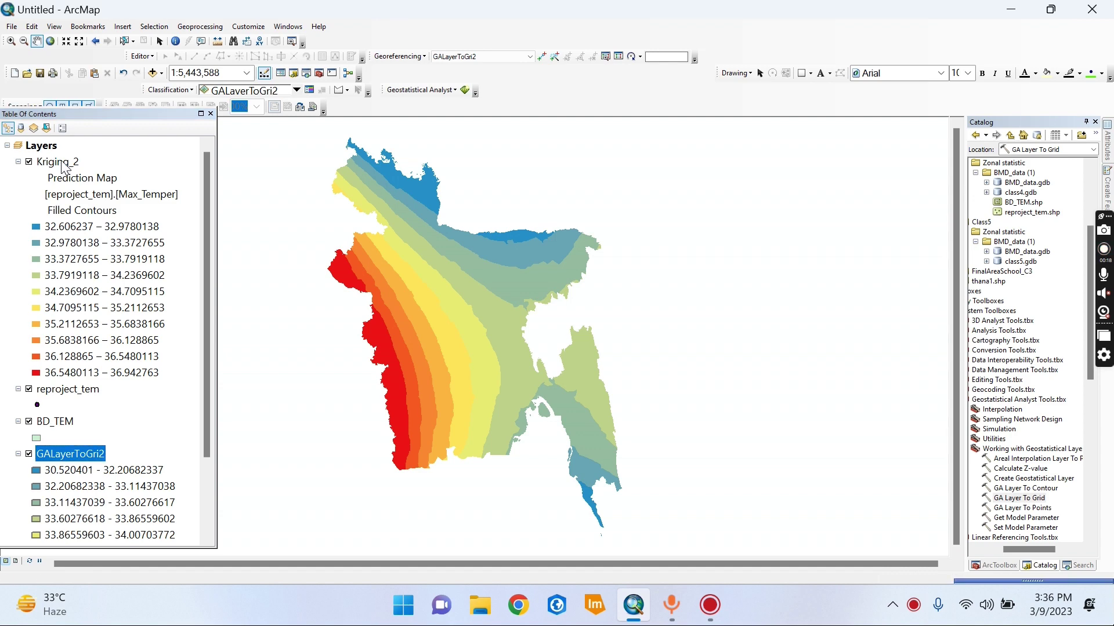
Remove the Kriging_2 layer from the map, leaving the exported grid in place.
left_click(64, 165)
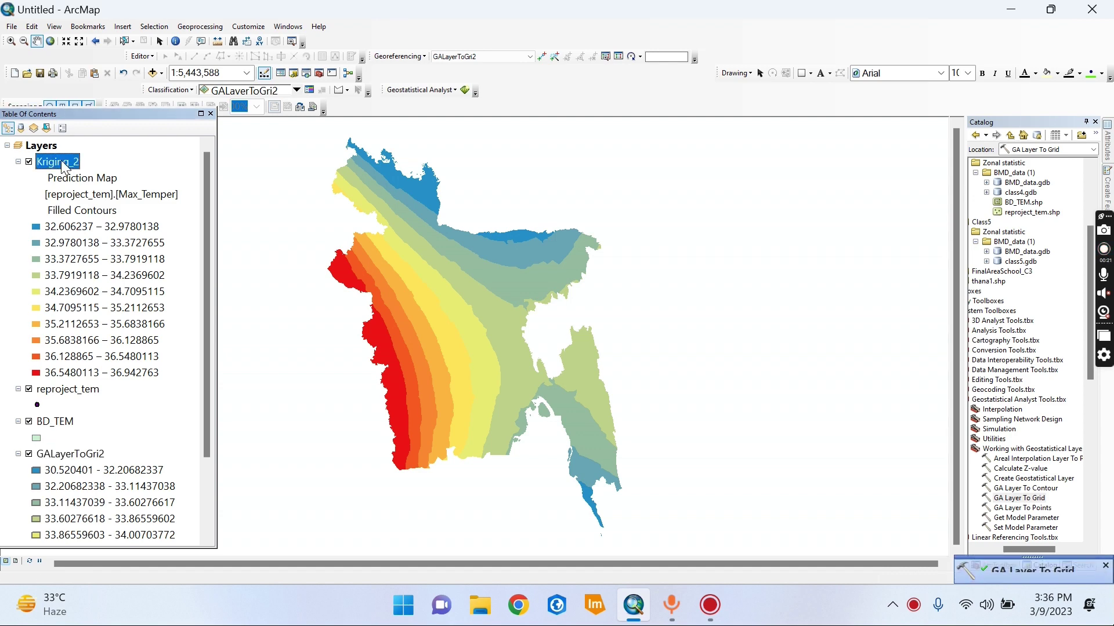
right_click(64, 166)
left_click(87, 181)
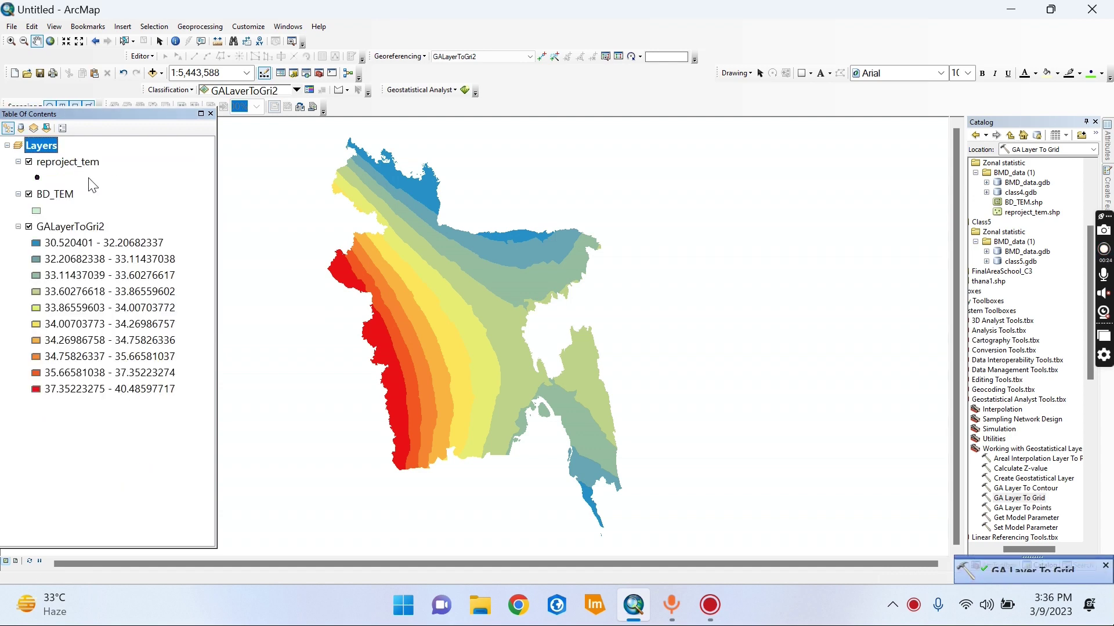